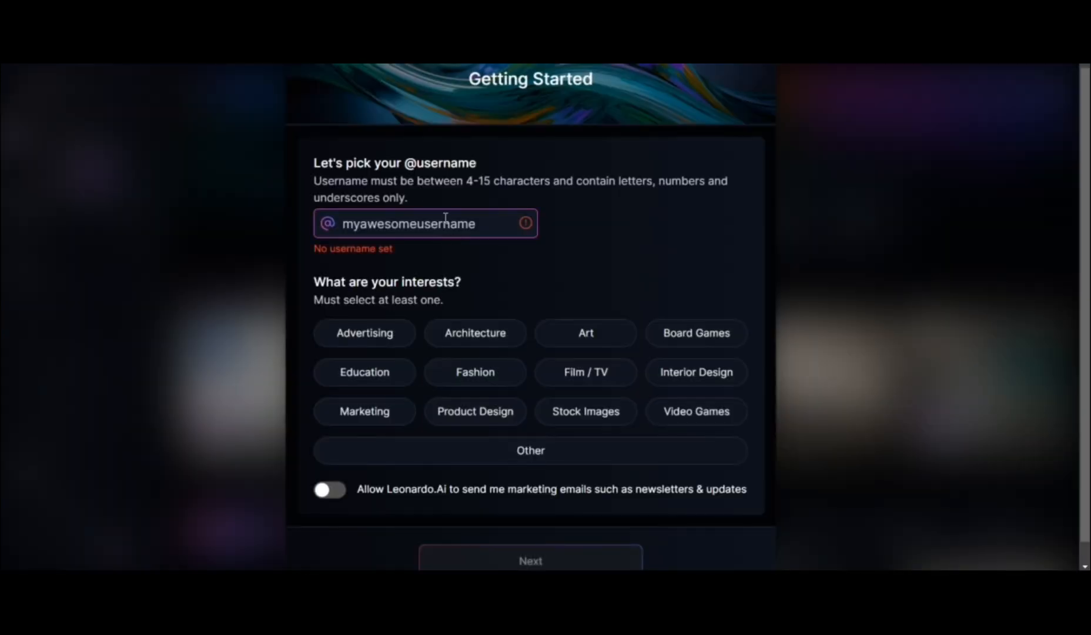
Set the account username to robotic_00 and choose Film / TV and Video Games as interests
left_click(445, 218)
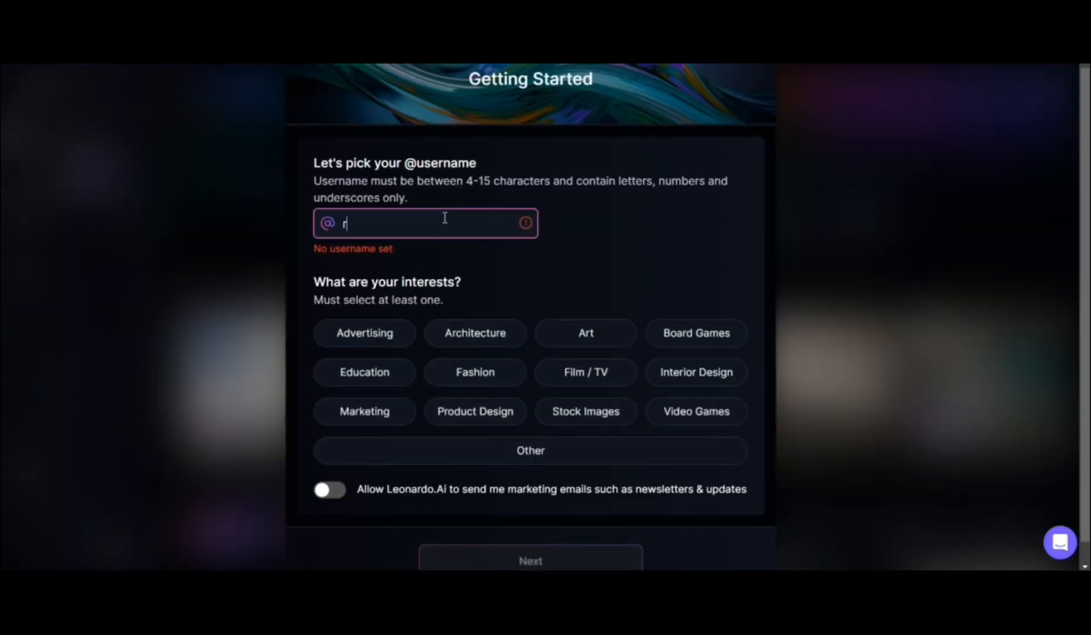
type("robotic_00")
key("Return")
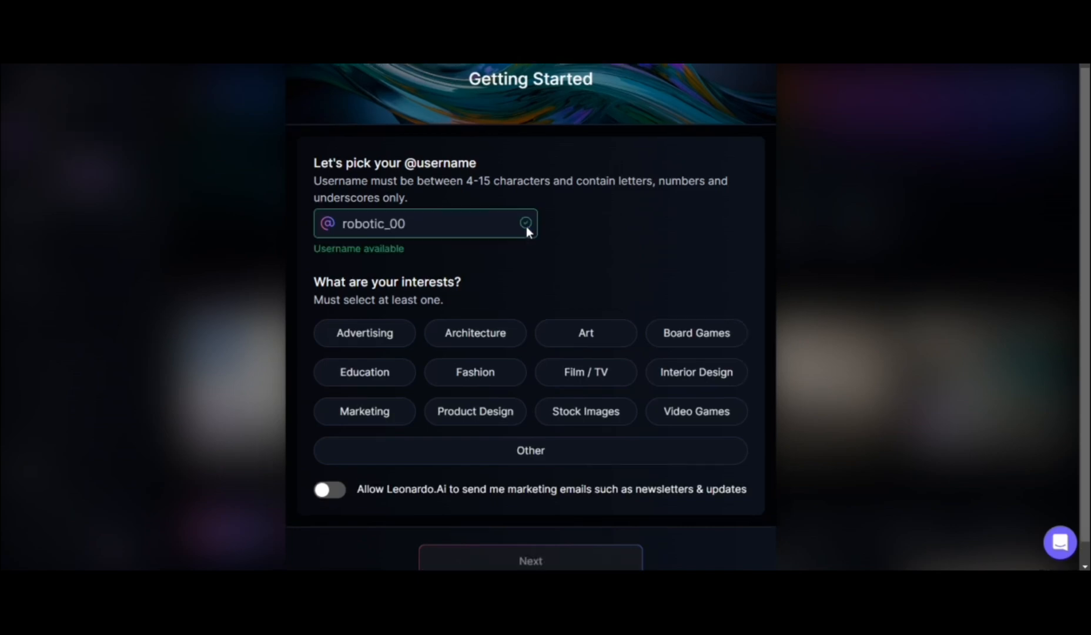
left_click(596, 369)
left_click(660, 412)
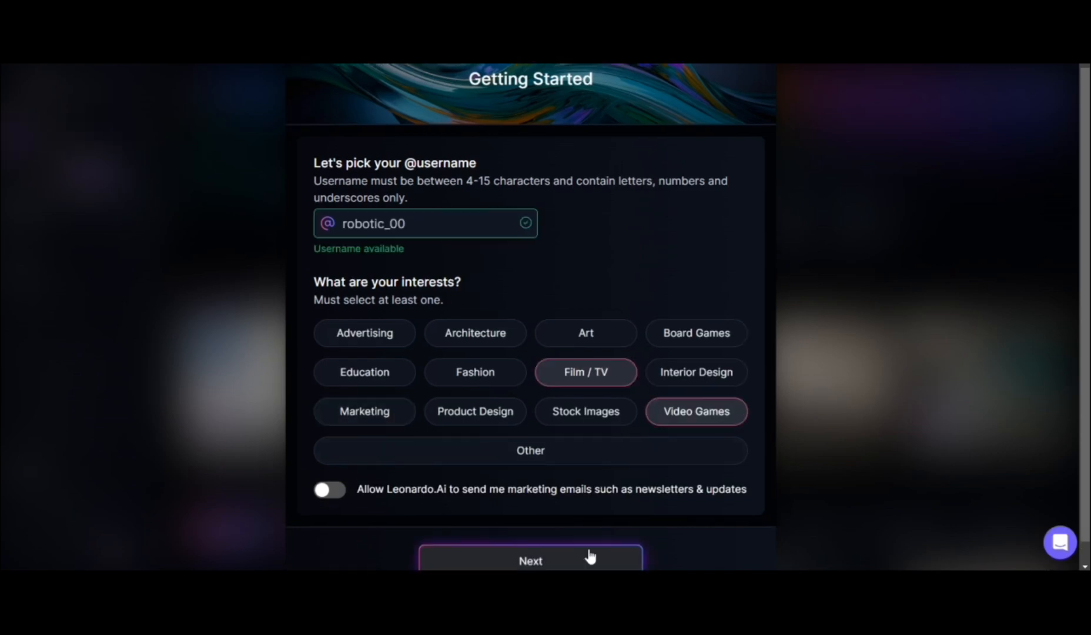
Complete the onboarding with the Developer role and open the Image Creation tool
left_click(587, 559)
left_click(474, 453)
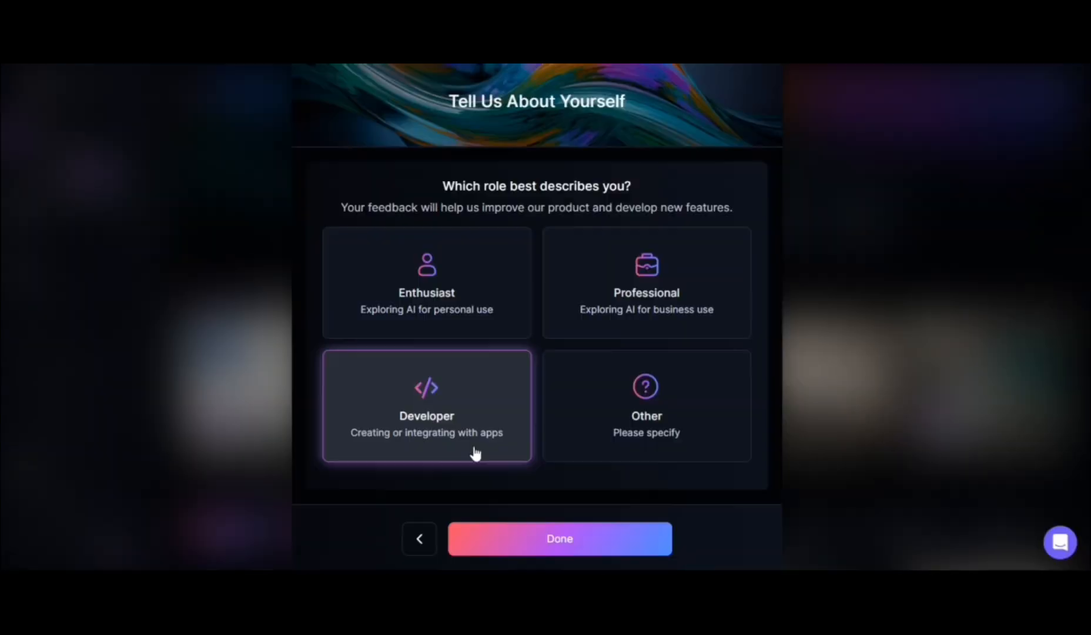
left_click(579, 538)
left_click(629, 358)
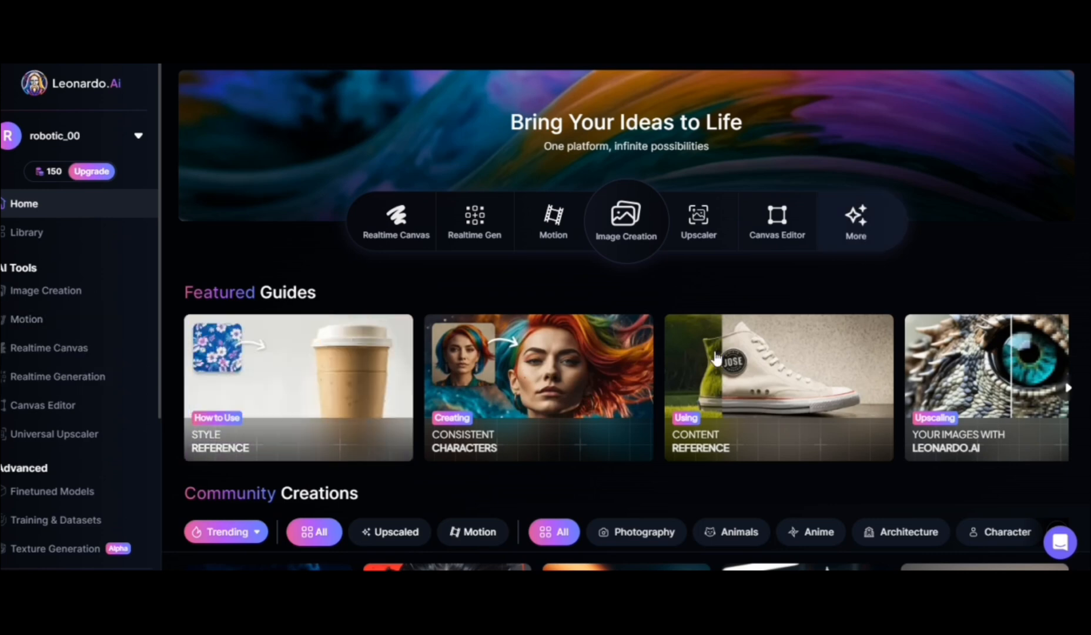
left_click(624, 238)
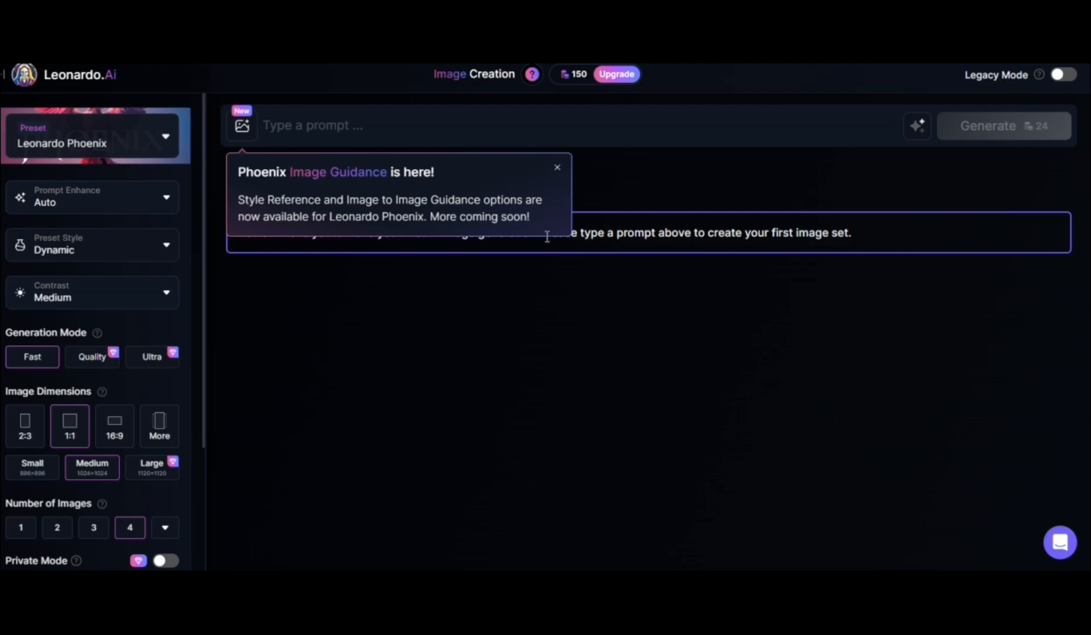
Review the available Prompt Enhance and Preset Style options without changing them
left_click(167, 198)
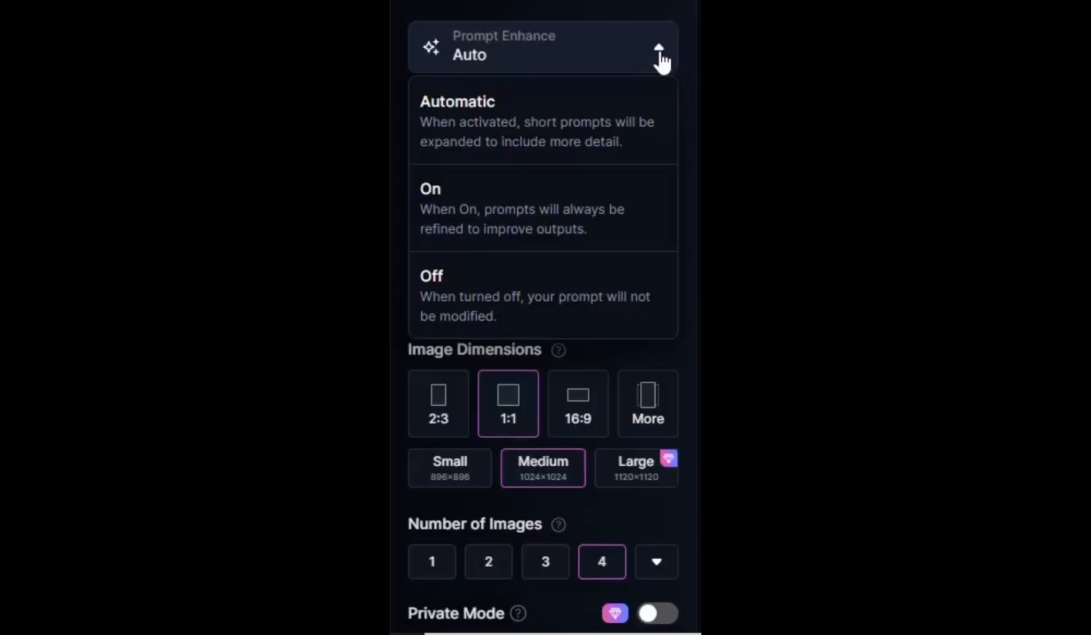
left_click(659, 58)
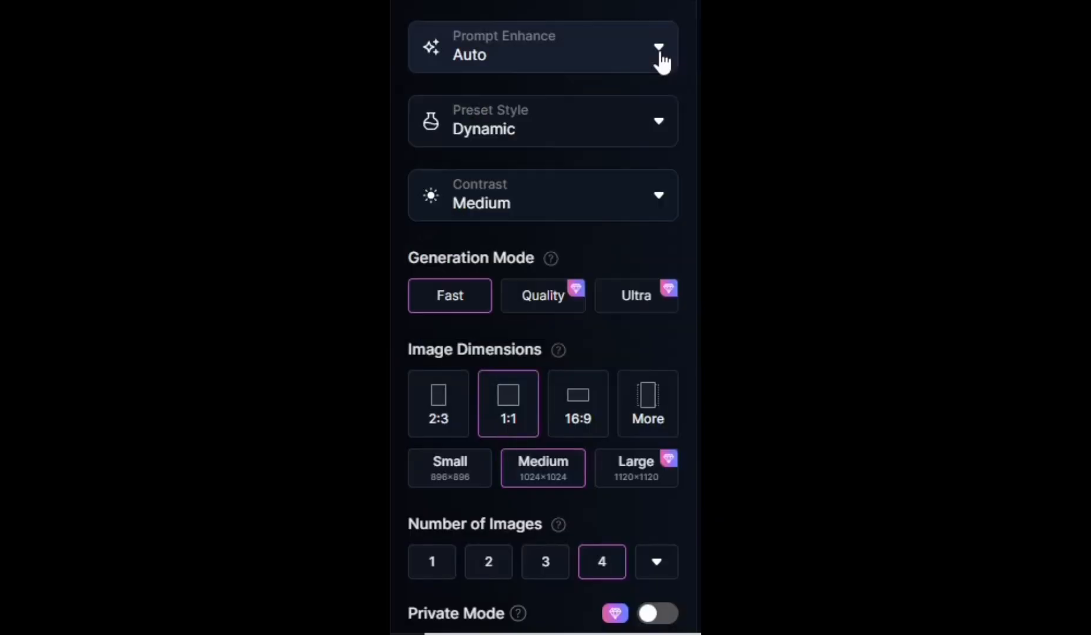
left_click(664, 127)
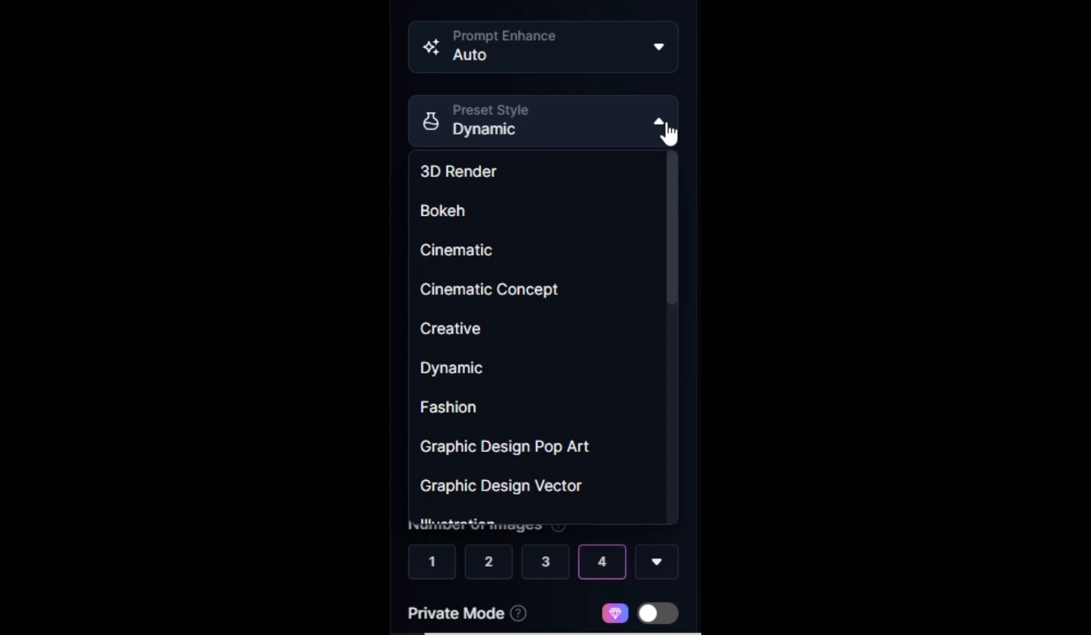
left_click(666, 129)
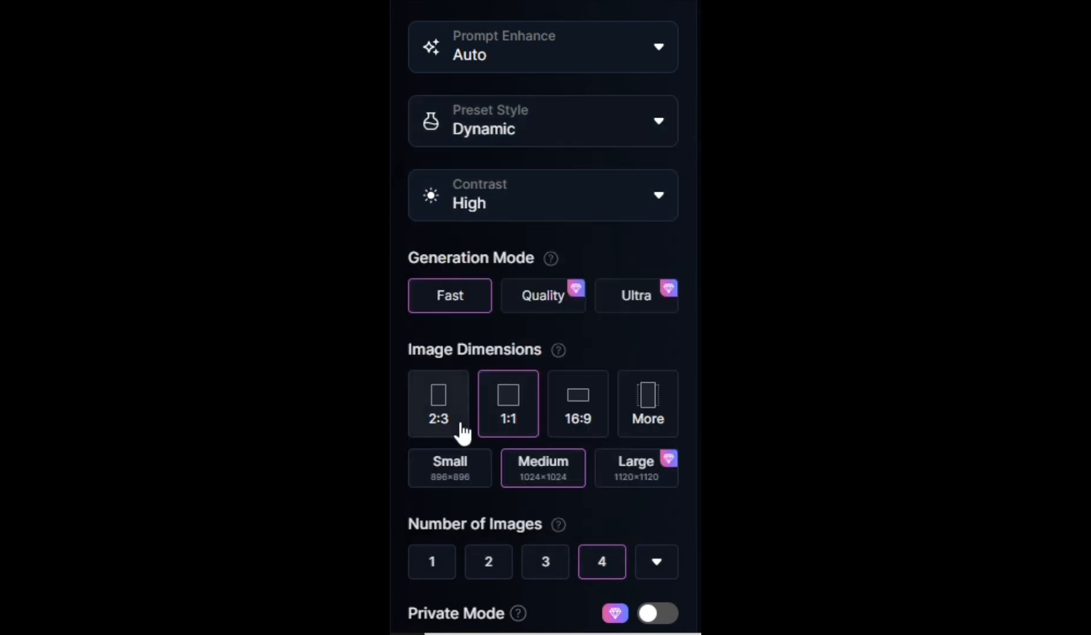
Try the 2:3 and 16:9 image dimensions, then return to 1:1
left_click(463, 432)
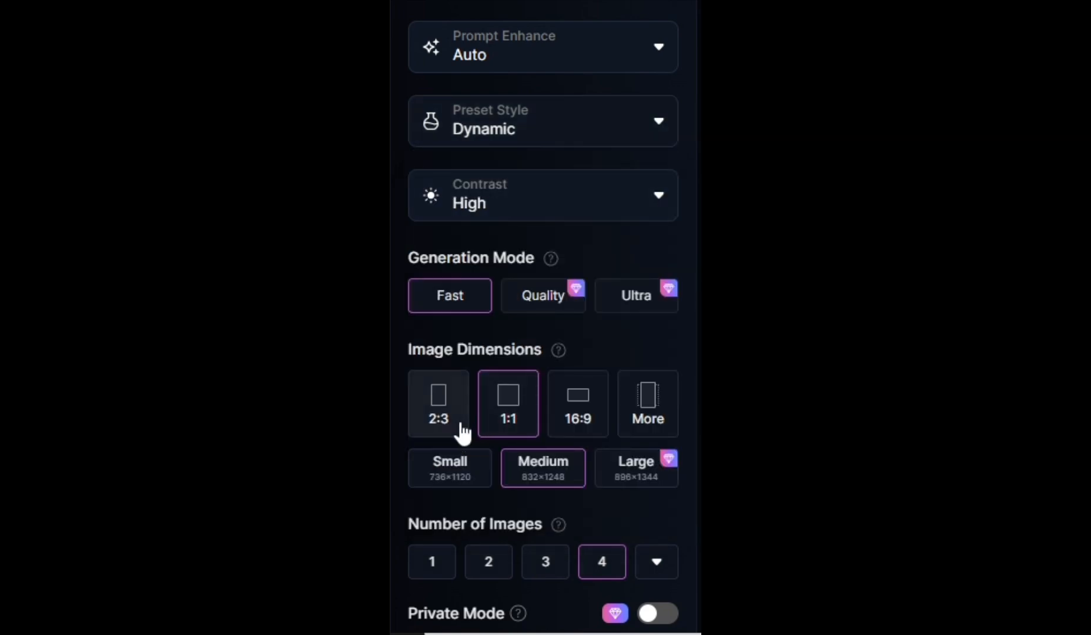
left_click(579, 427)
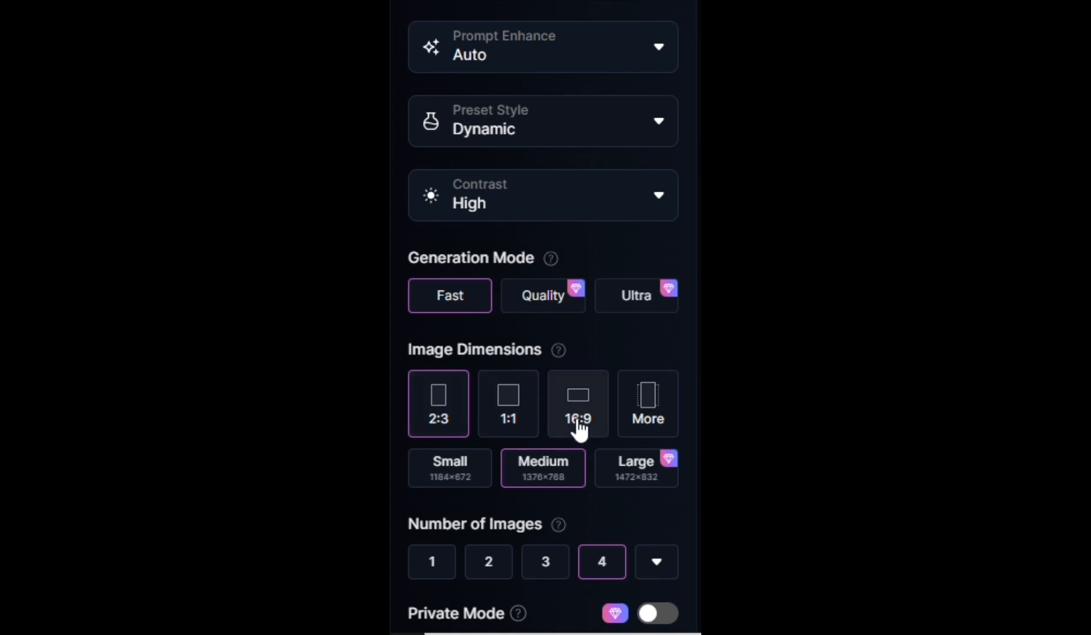
left_click(504, 424)
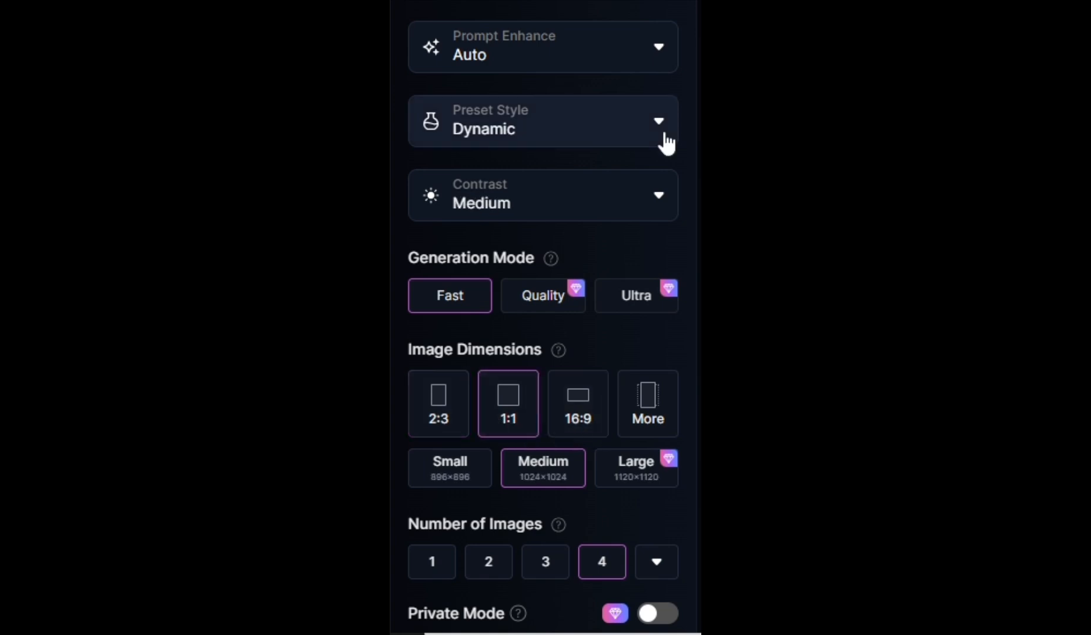
Check the Preset Style choices once more and set the contrast to High
left_click(664, 139)
left_click_drag(675, 228, 678, 194)
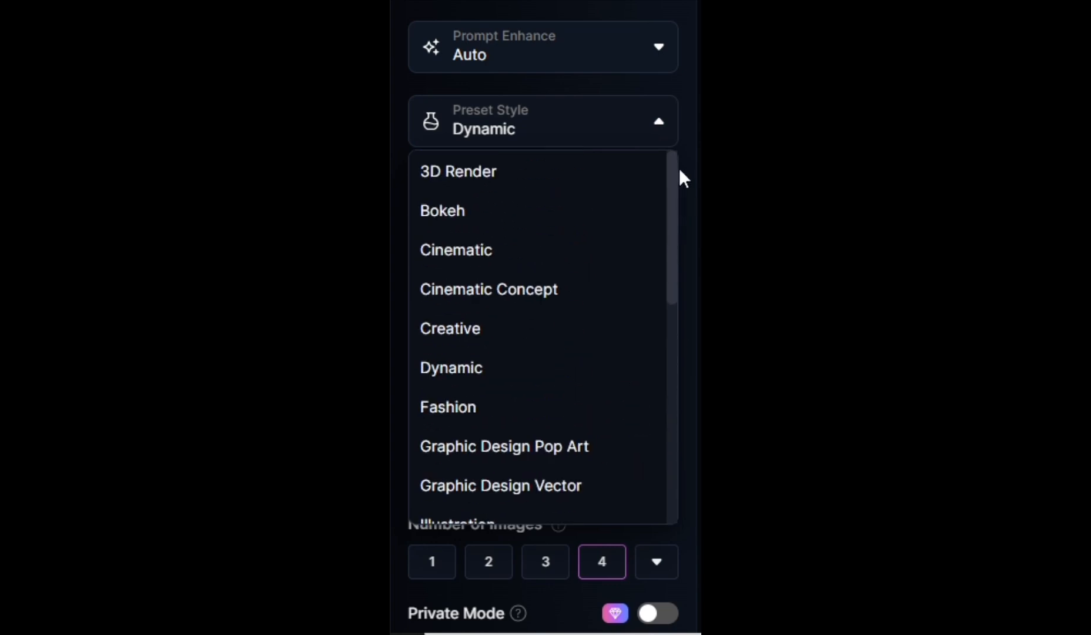
left_click(667, 134)
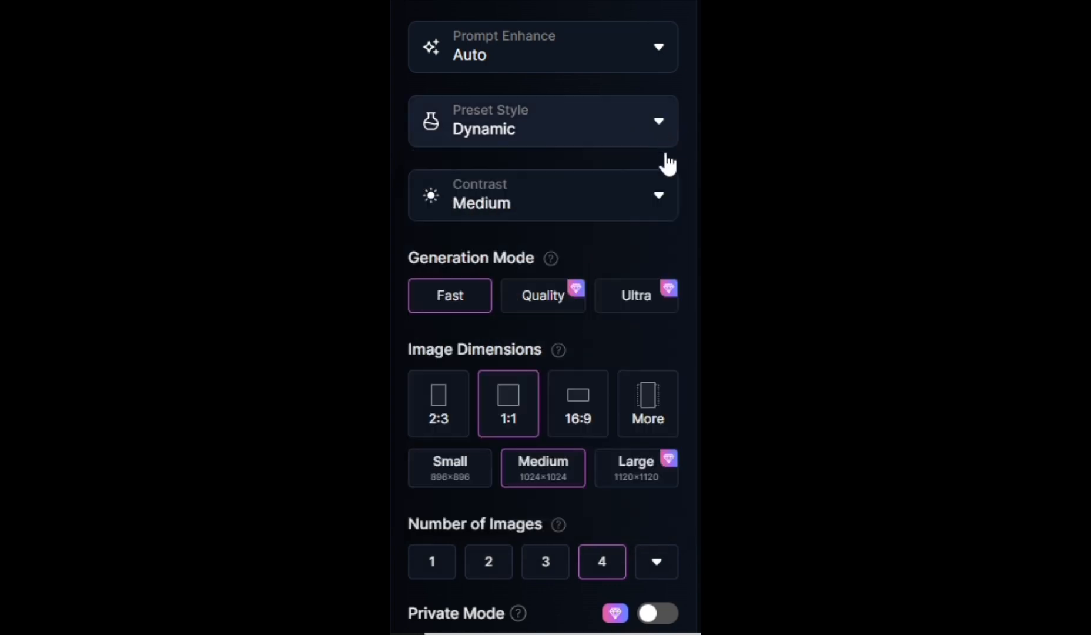
left_click(665, 194)
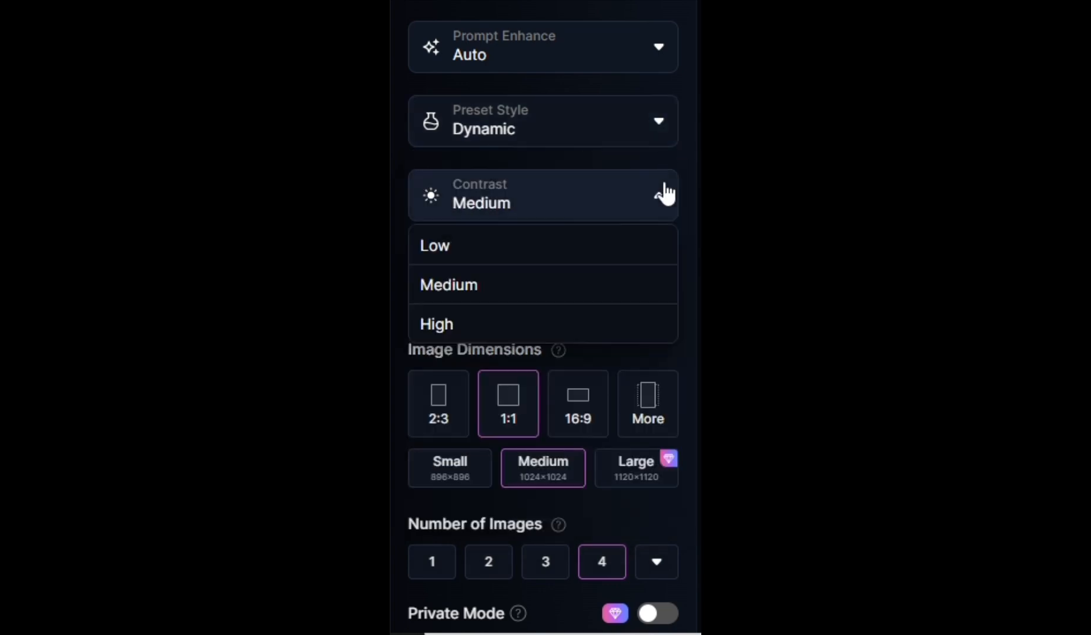
left_click(617, 323)
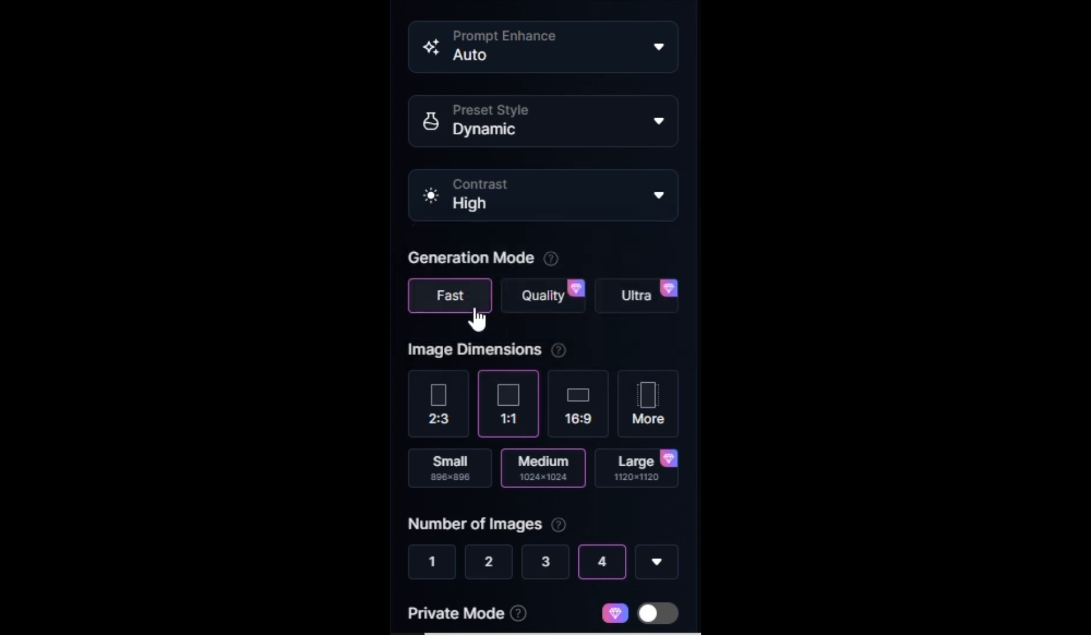
Try the 16:9 ratio and the Small size, returning to 1:1 and Medium
left_click(575, 408)
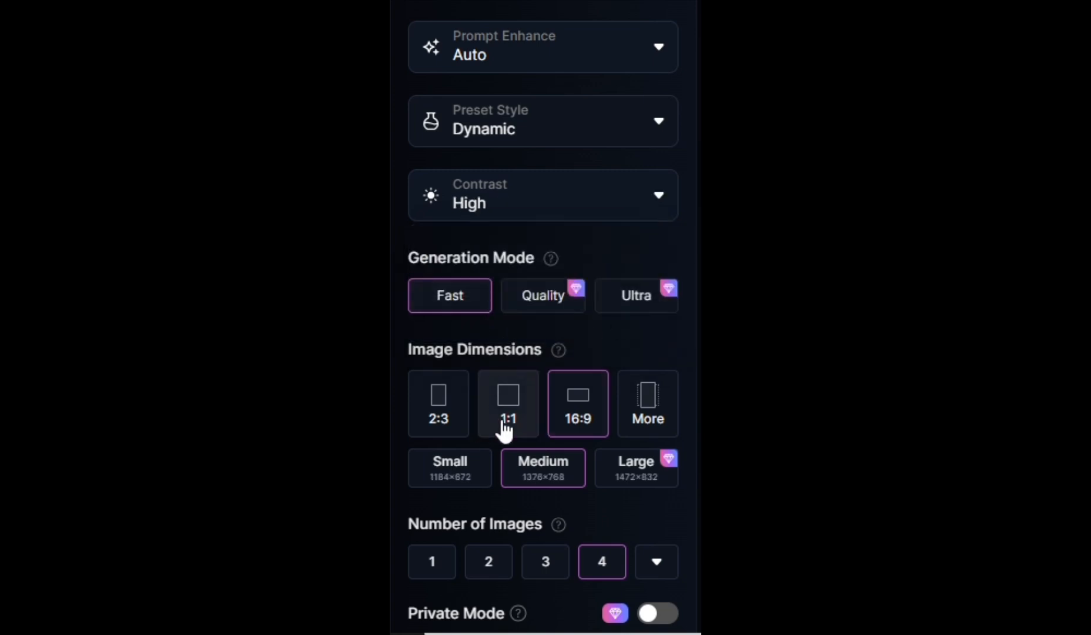
left_click(504, 429)
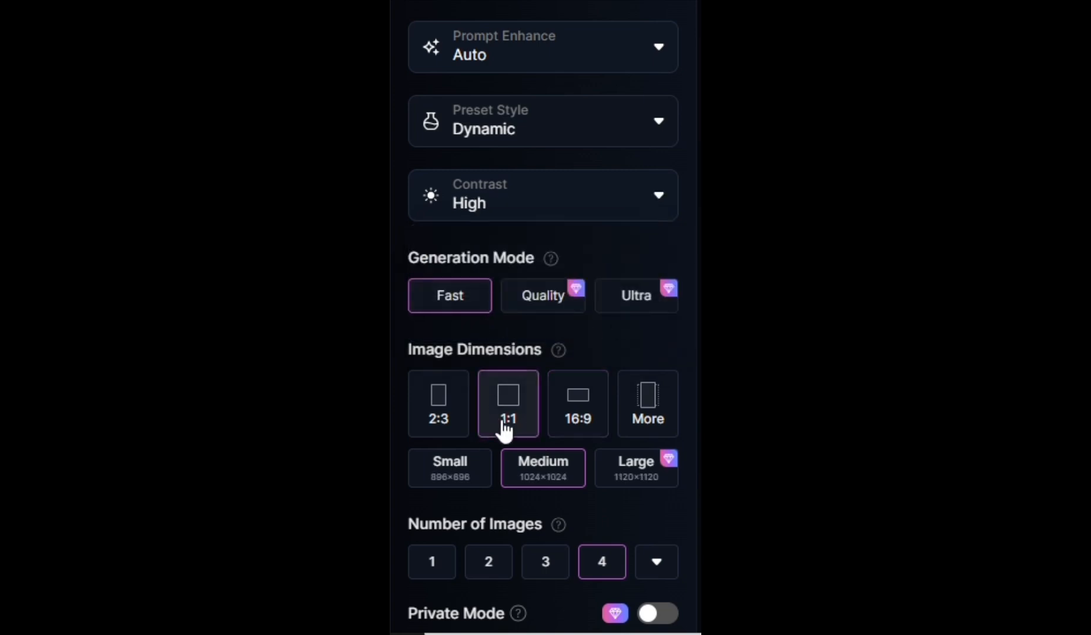
left_click(472, 481)
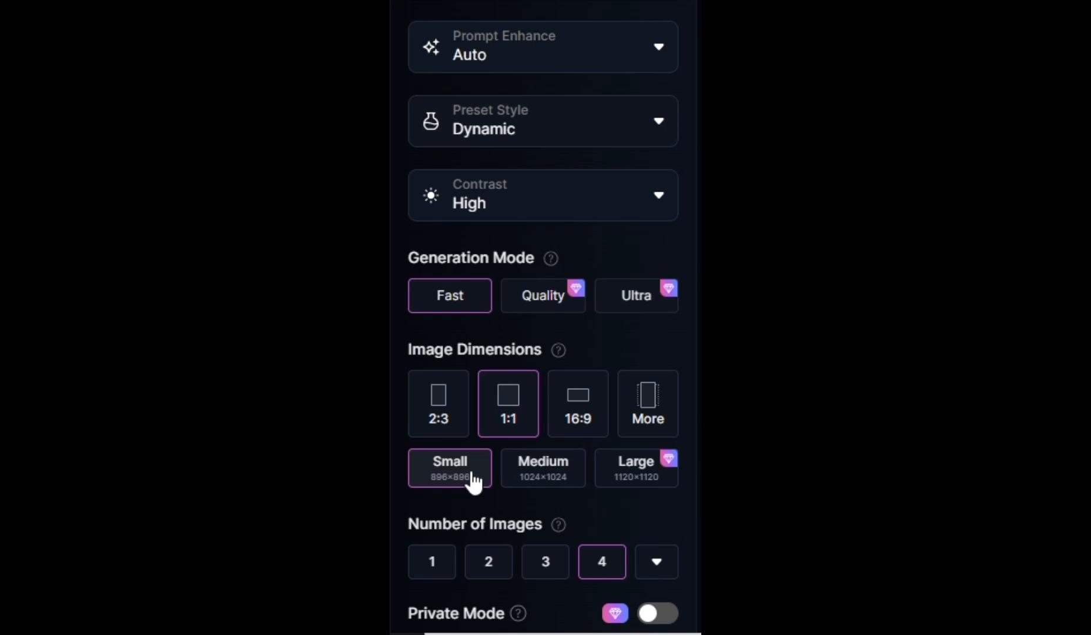
left_click(528, 478)
Try to choose a larger number of images and dismiss the subscription plans
left_click(656, 562)
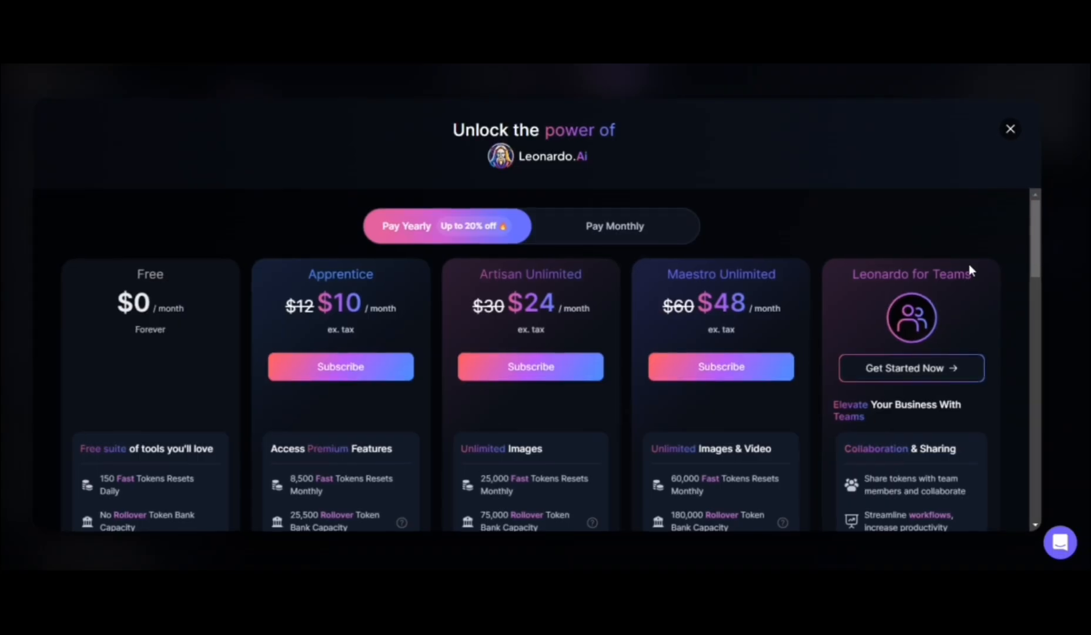
left_click(1011, 134)
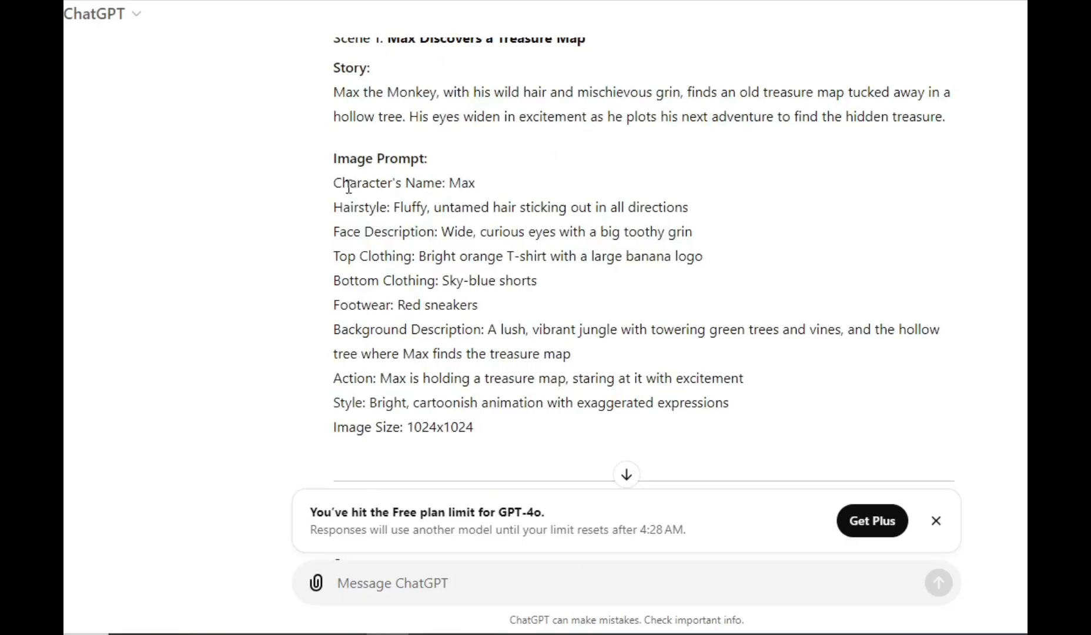
left_click_drag(335, 184, 783, 403)
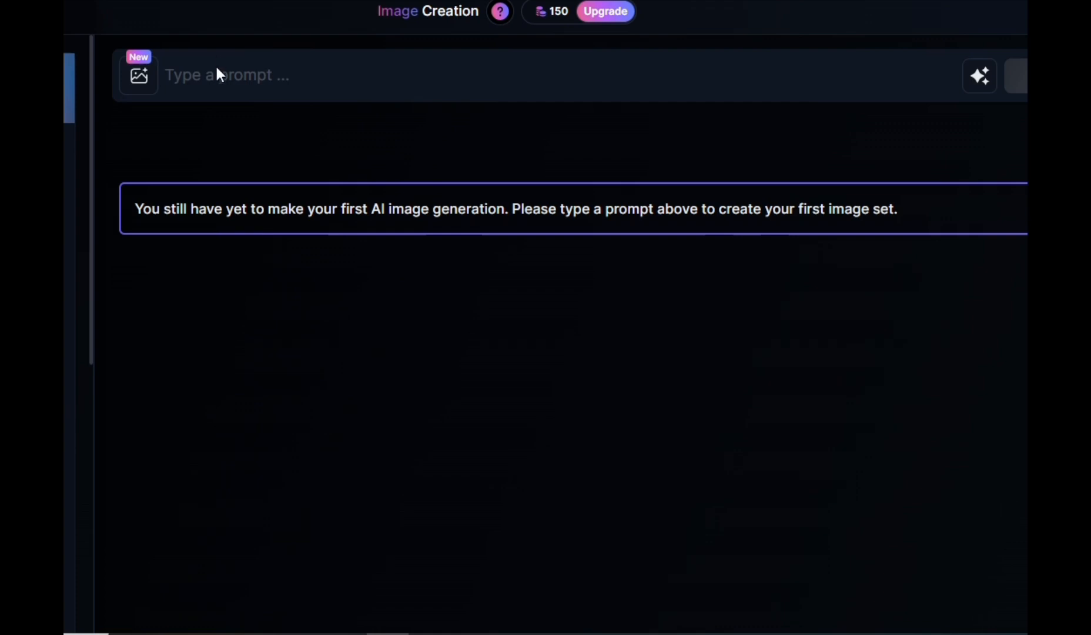
Paste the prompt describing Max in the jungle with a treasure map, append ", 3D PIXAR STYLE" to its style line, and generate the images
left_click(220, 83)
key("ctrl+v")
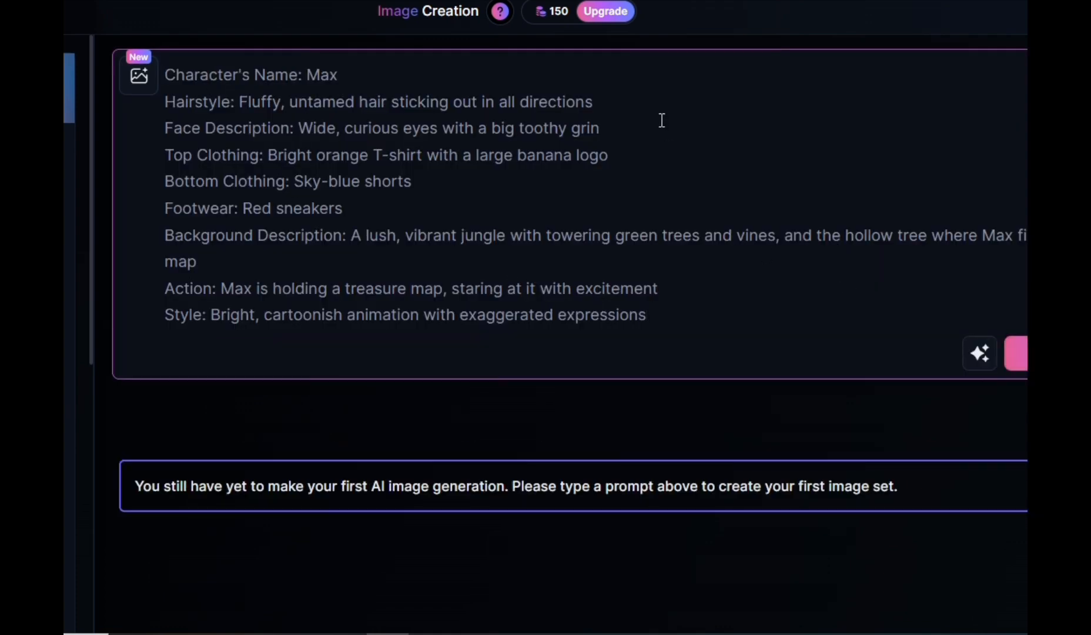
type(", 3")
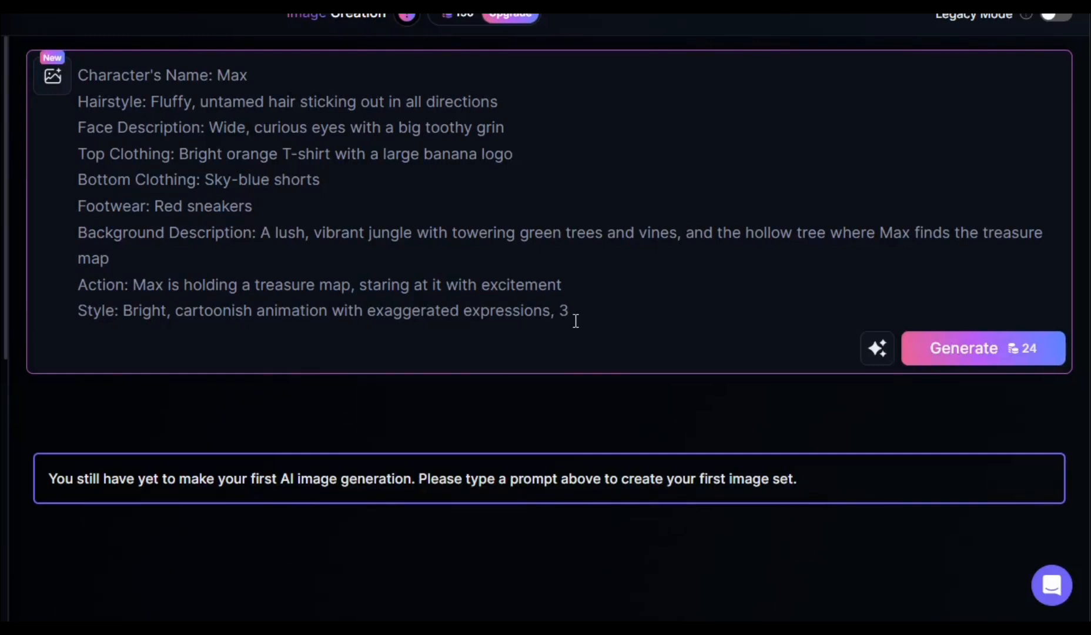
type("D PIXAR STYLE")
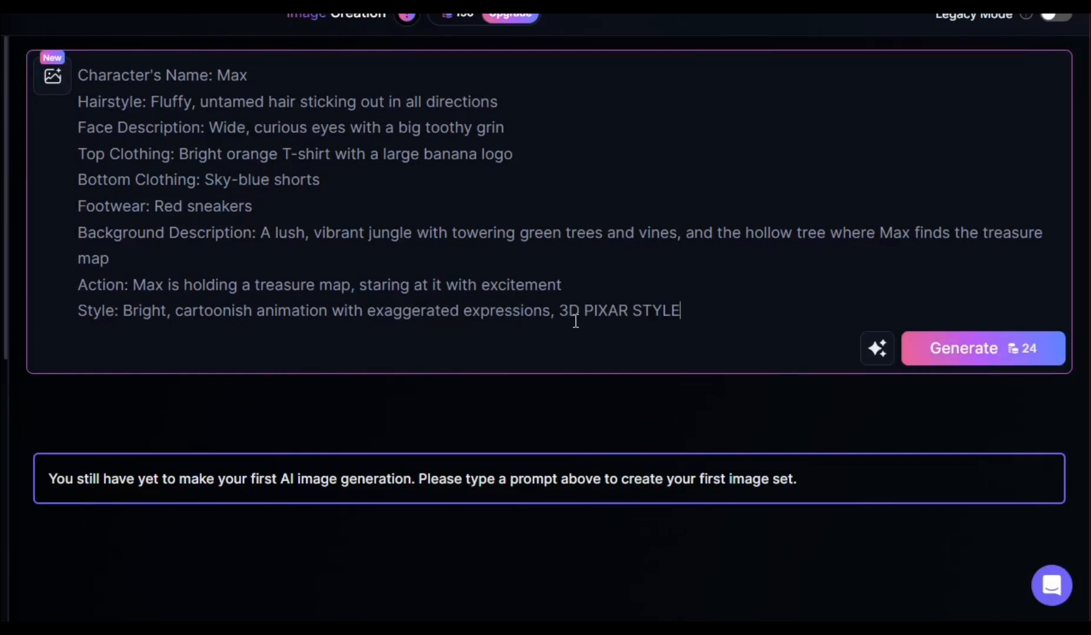
left_click(1005, 351)
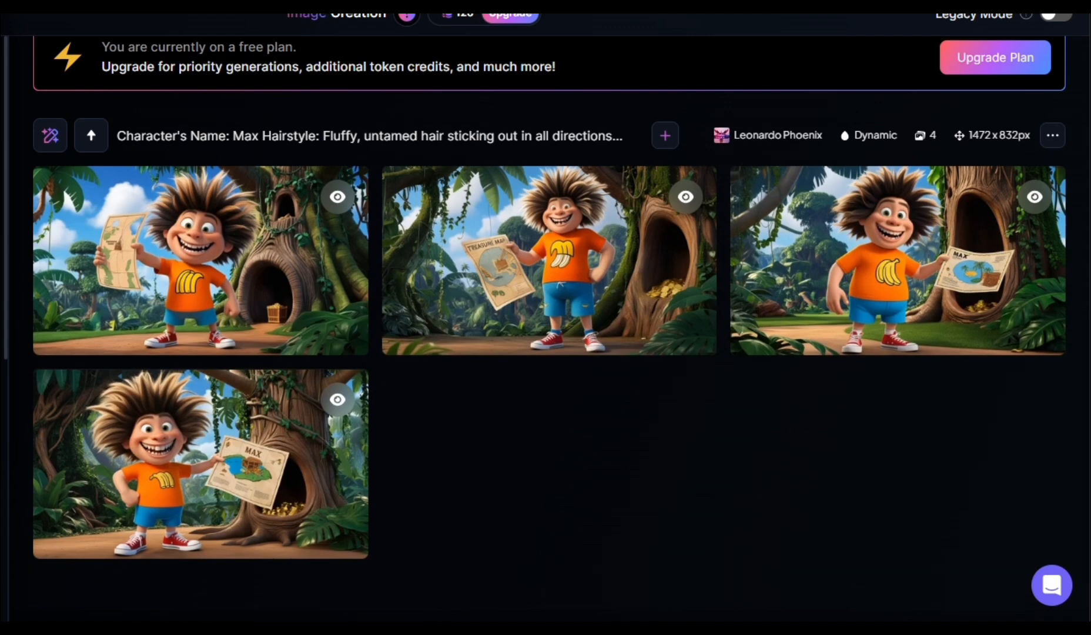
Look over the generated images of Max and copy the generation seed of this set
scroll(550, 329, "up", 5)
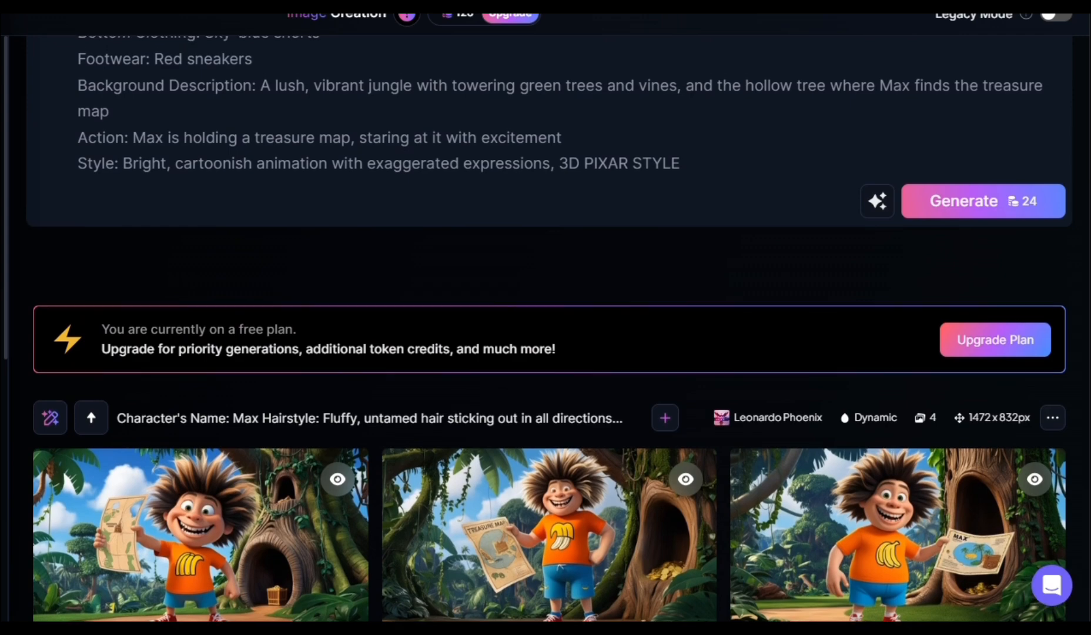
scroll(549, 329, "down", 5)
scroll(550, 329, "up", 1)
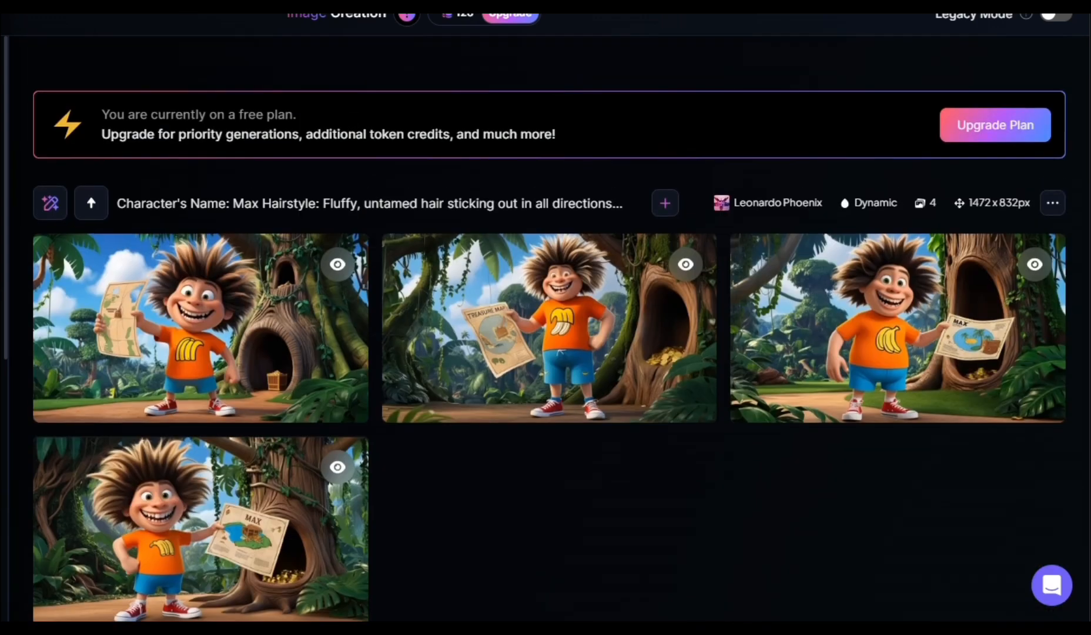
left_click(1053, 207)
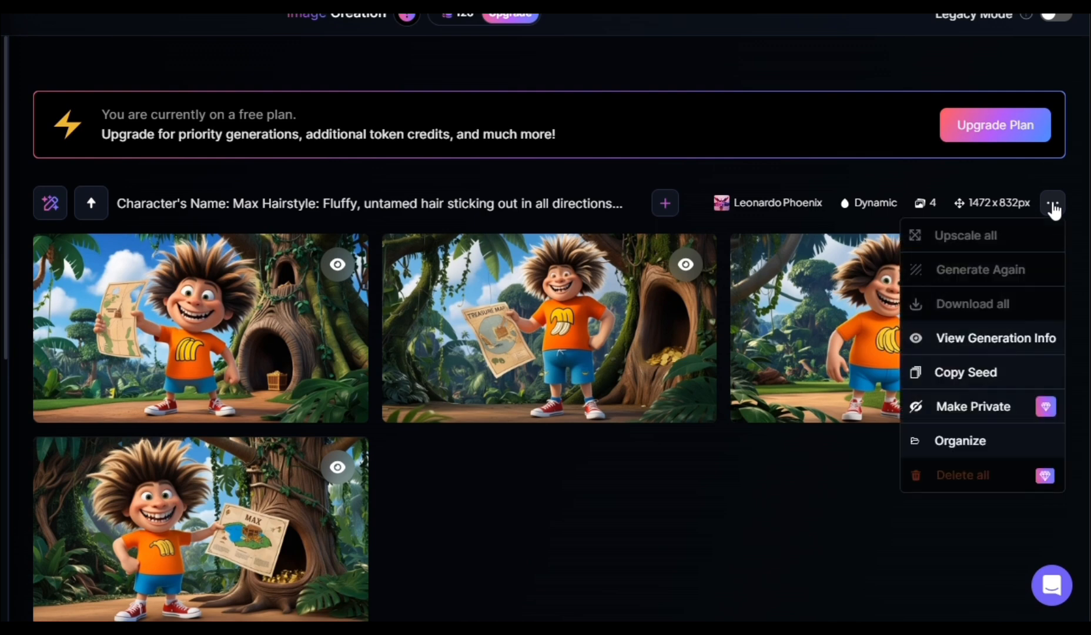
left_click(982, 376)
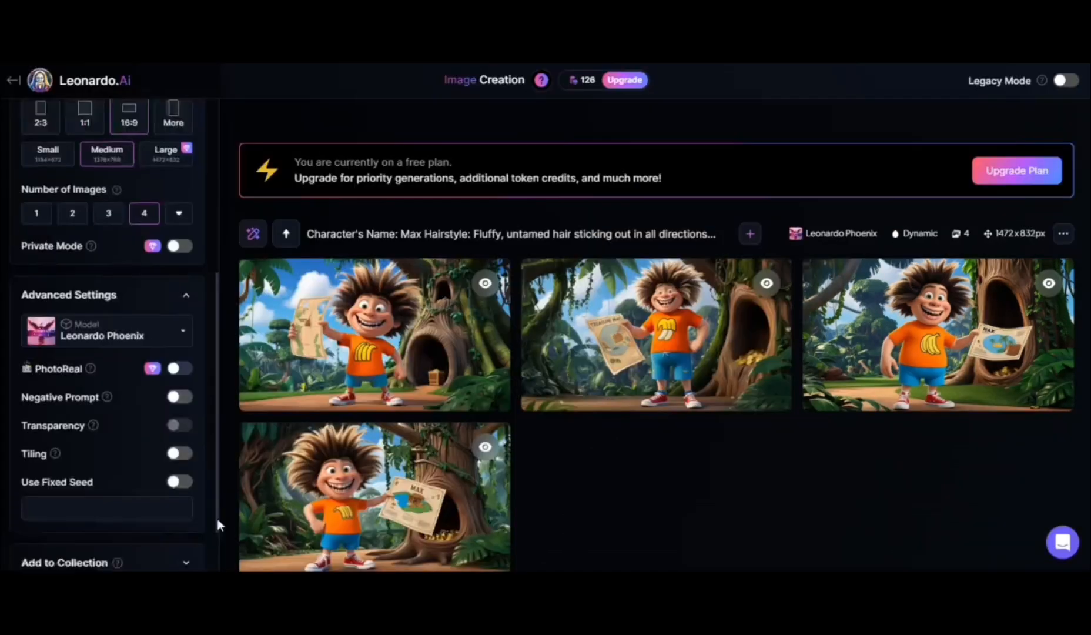
scroll(217, 521, "down", 1)
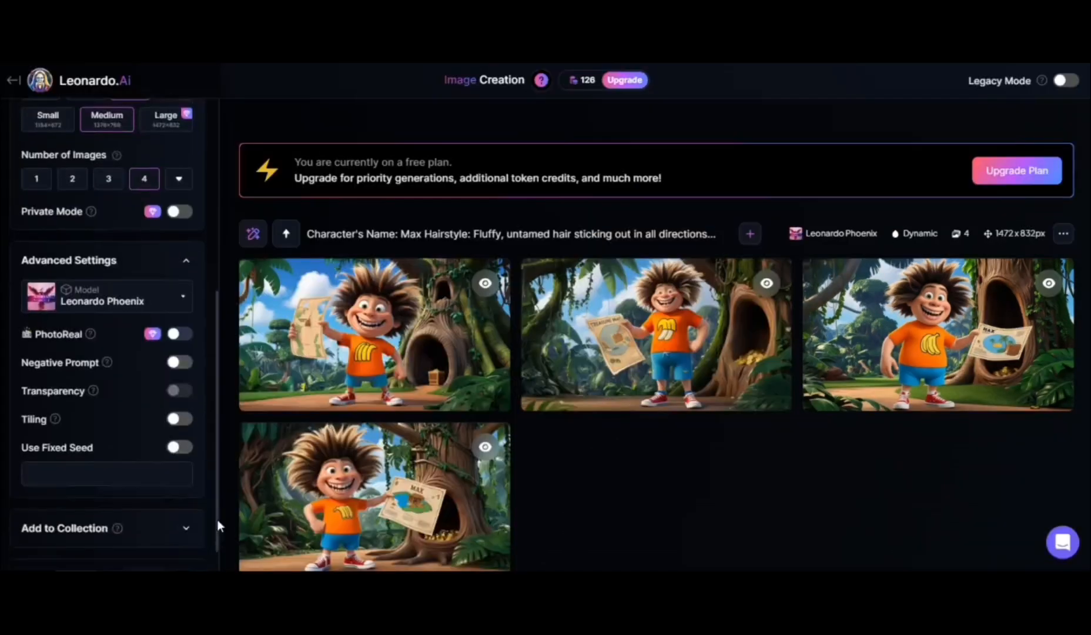
scroll(217, 519, "down", 1)
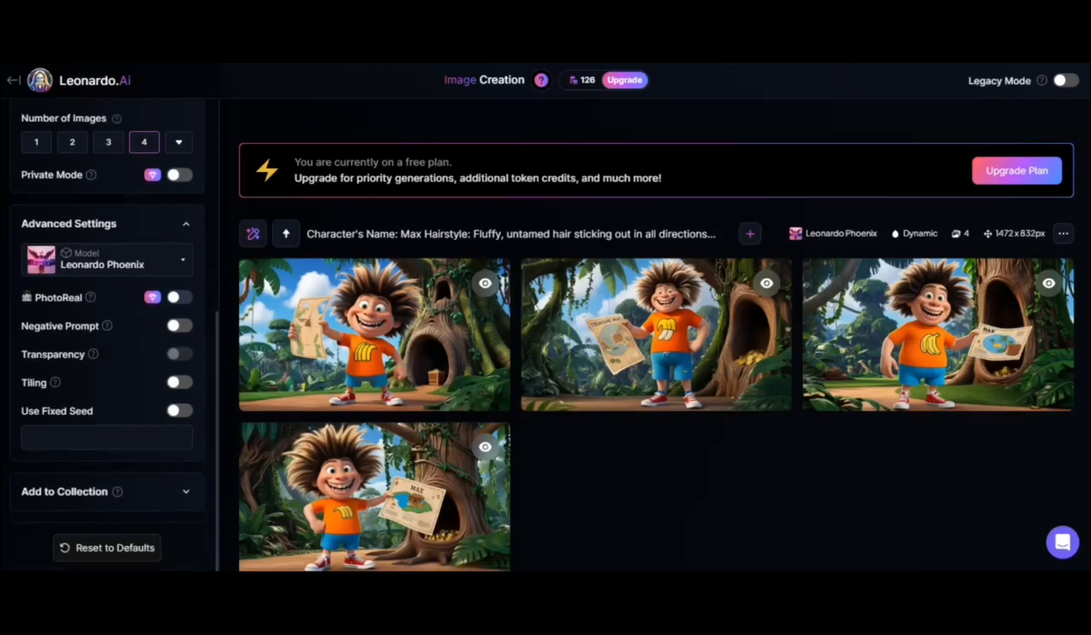
left_click(187, 411)
left_click(147, 432)
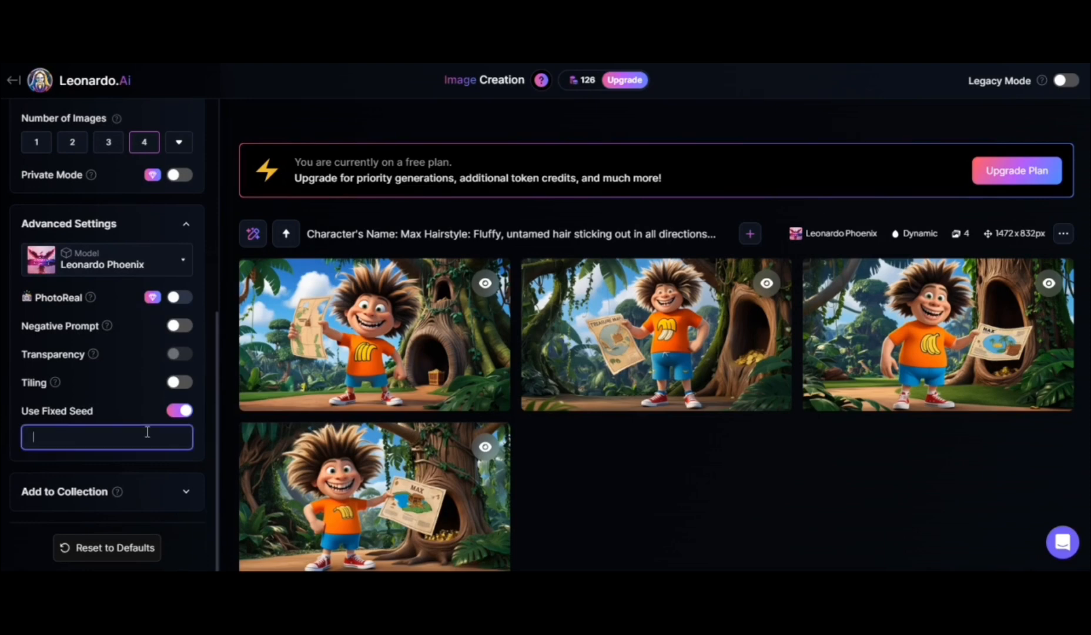
key("ctrl+v")
Review the prompt and the image sets of Max with the animals and with the treasure chest
scroll(656, 335, "up", 4)
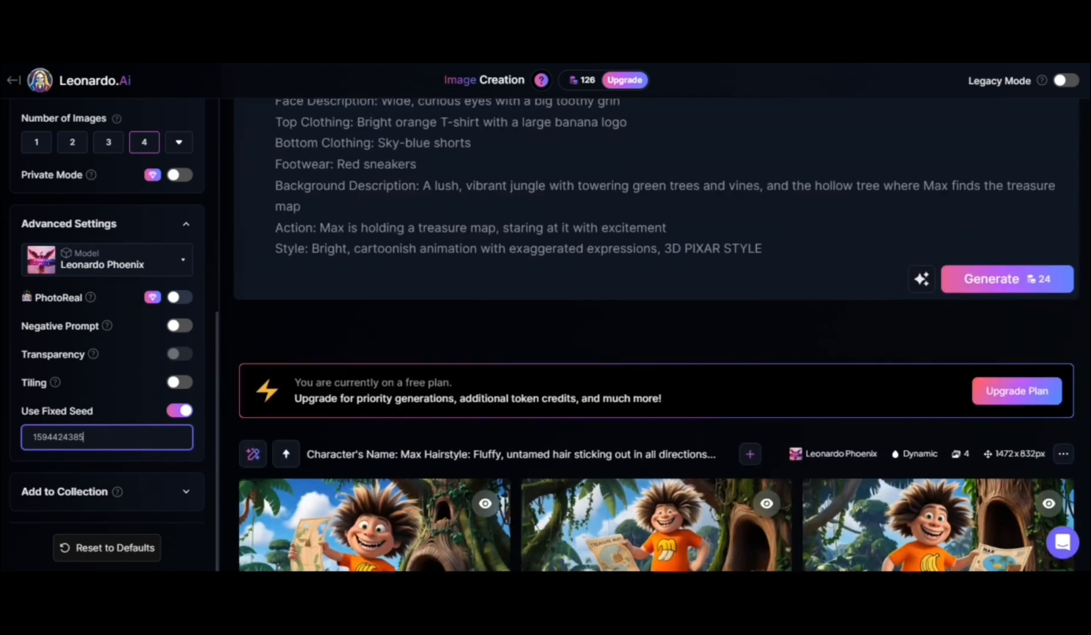
scroll(656, 335, "up", 1)
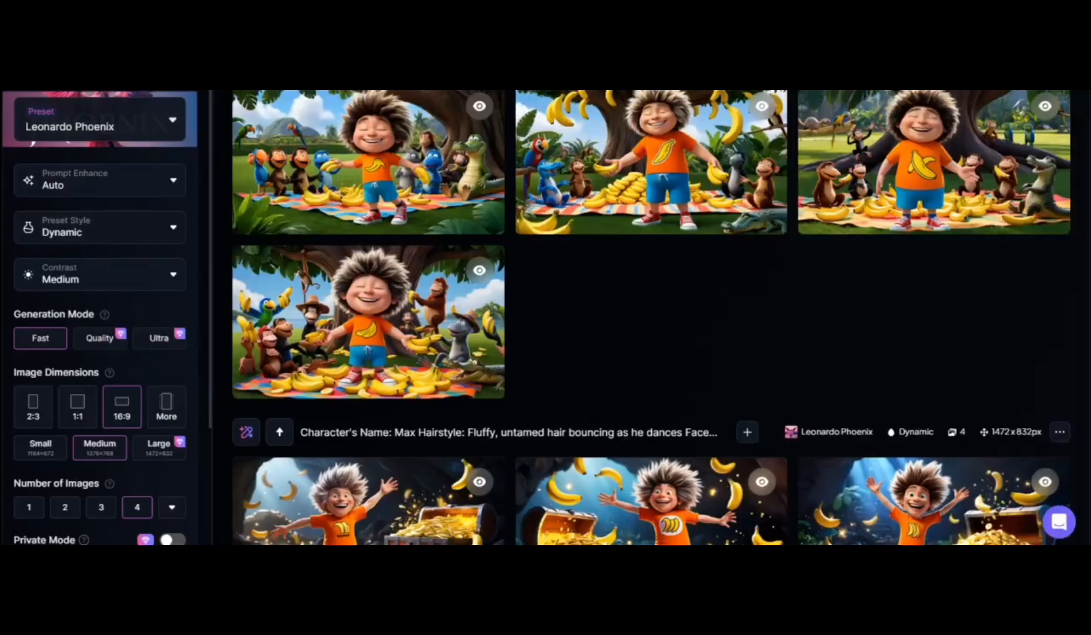
scroll(652, 317, "down", 3)
scroll(651, 318, "down", 3)
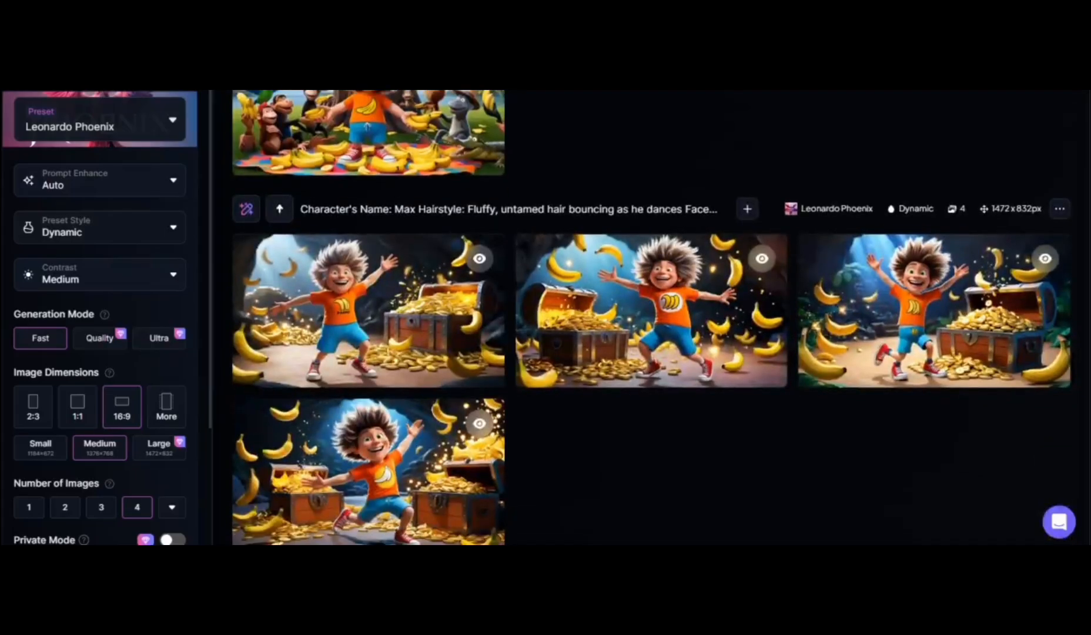
Review the image sets of Max with the treasure chest, the crocodile, the vine swing and the treasure map
scroll(652, 318, "down", 6)
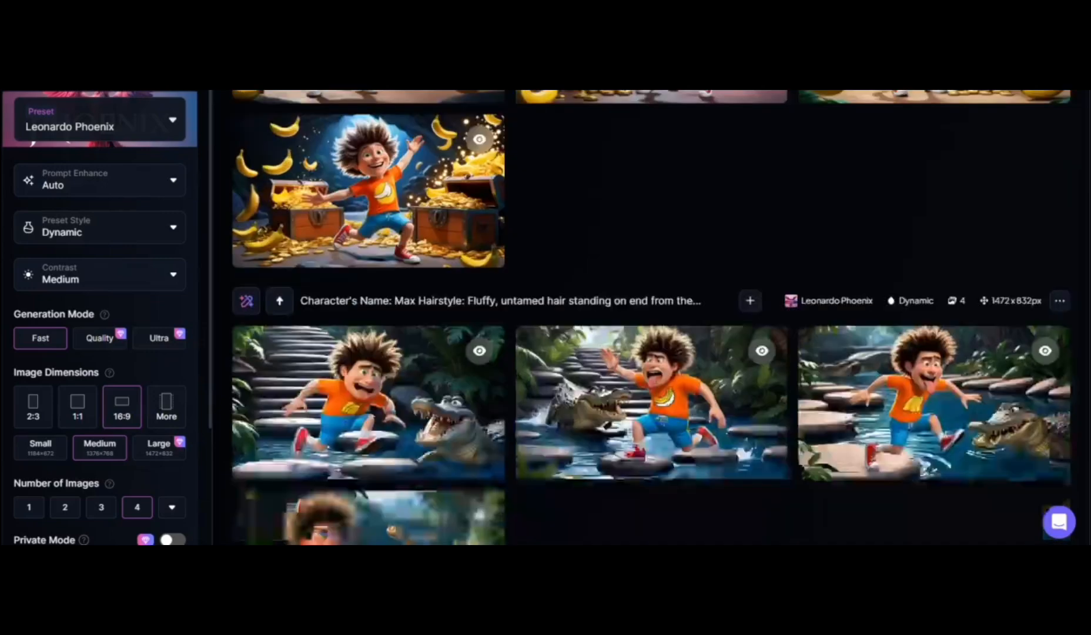
scroll(652, 318, "down", 5)
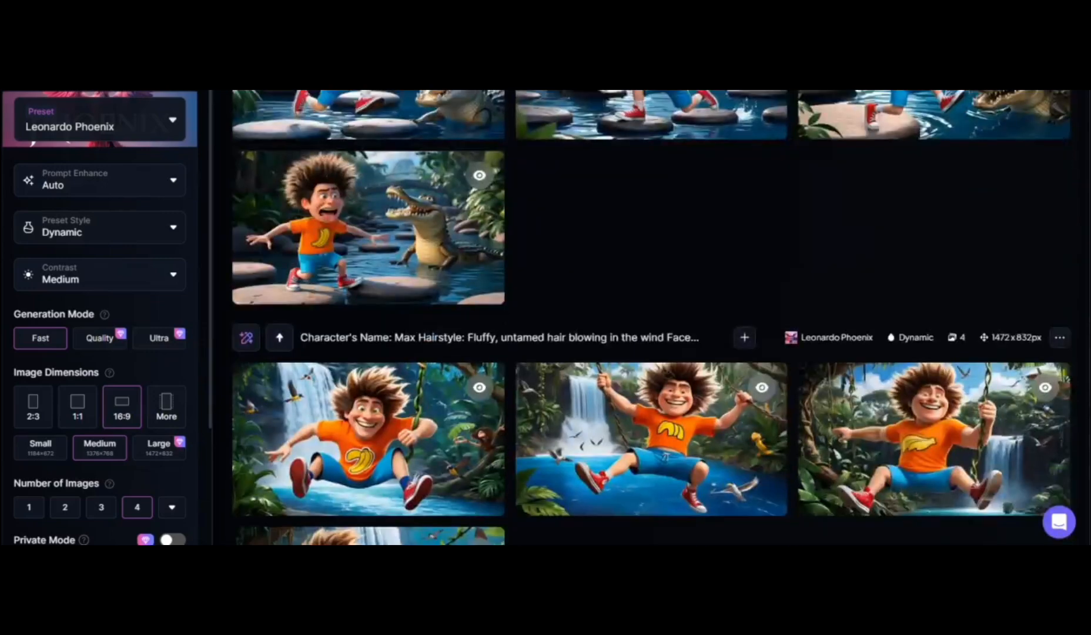
scroll(651, 317, "down", 5)
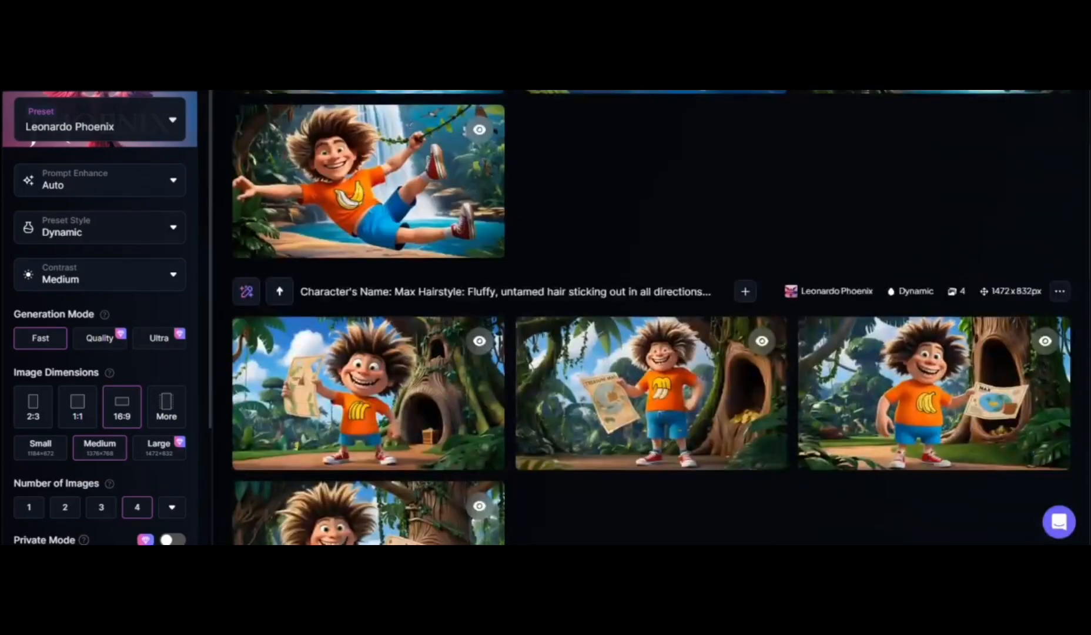
scroll(652, 317, "up", 5)
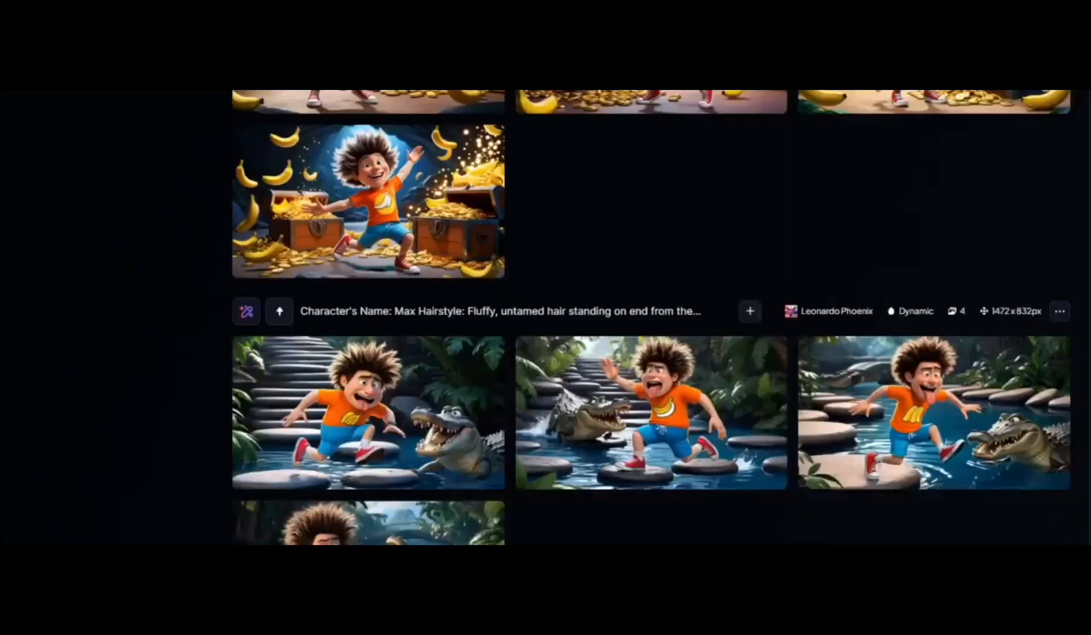
scroll(651, 317, "up", 2)
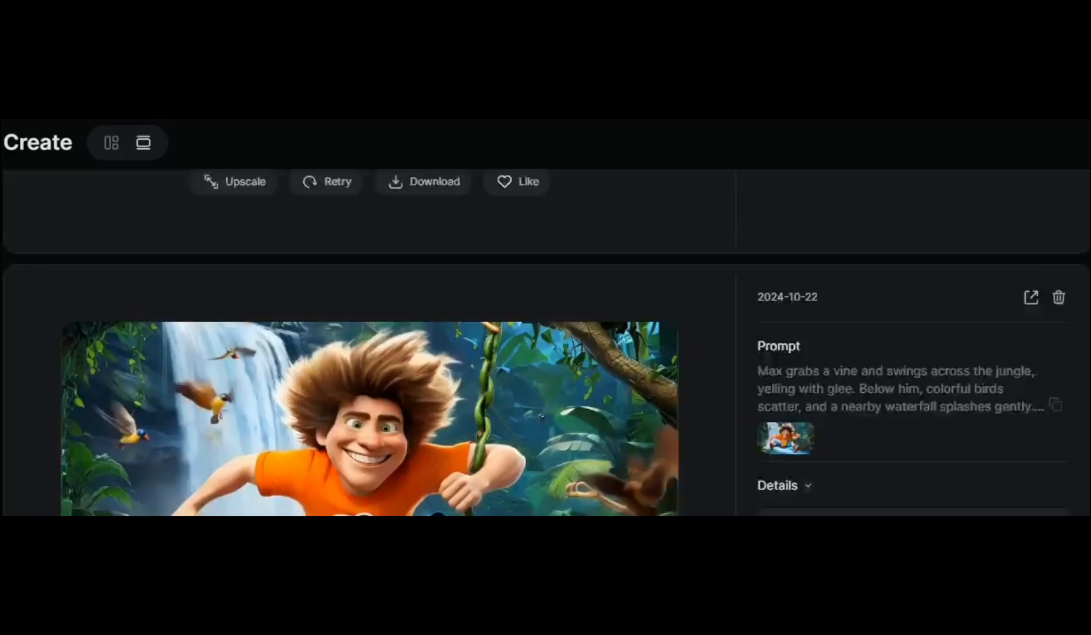
Look through the PixVerse videos of Max swinging on the vine, facing the crocodile and dancing by the treasure chest
scroll(546, 329, "down", 2)
scroll(545, 341, "down", 10)
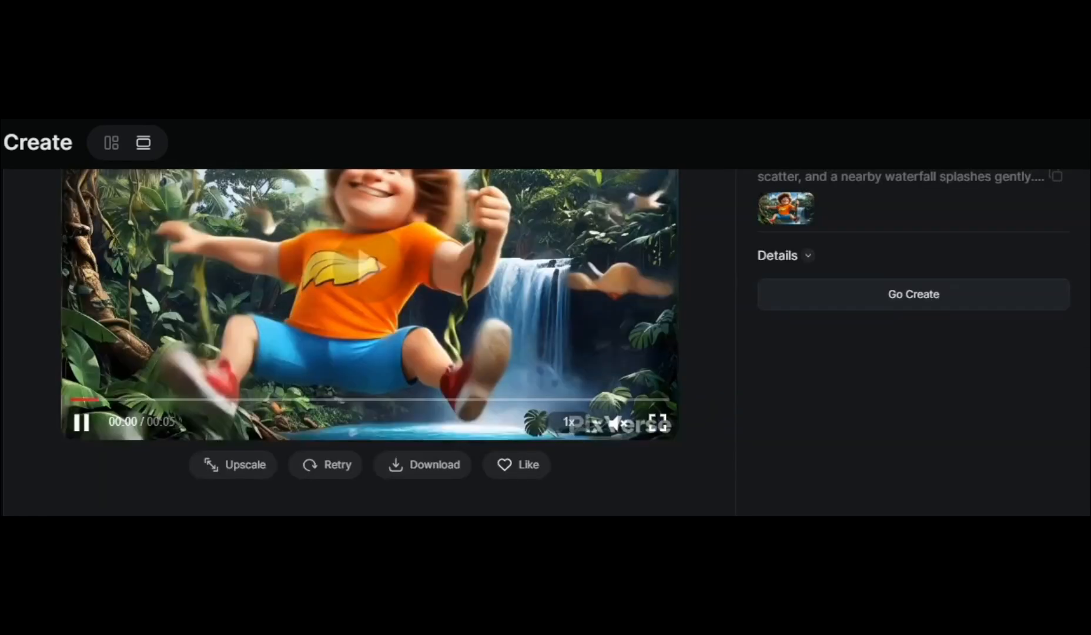
scroll(545, 341, "down", 10)
scroll(545, 341, "down", 15)
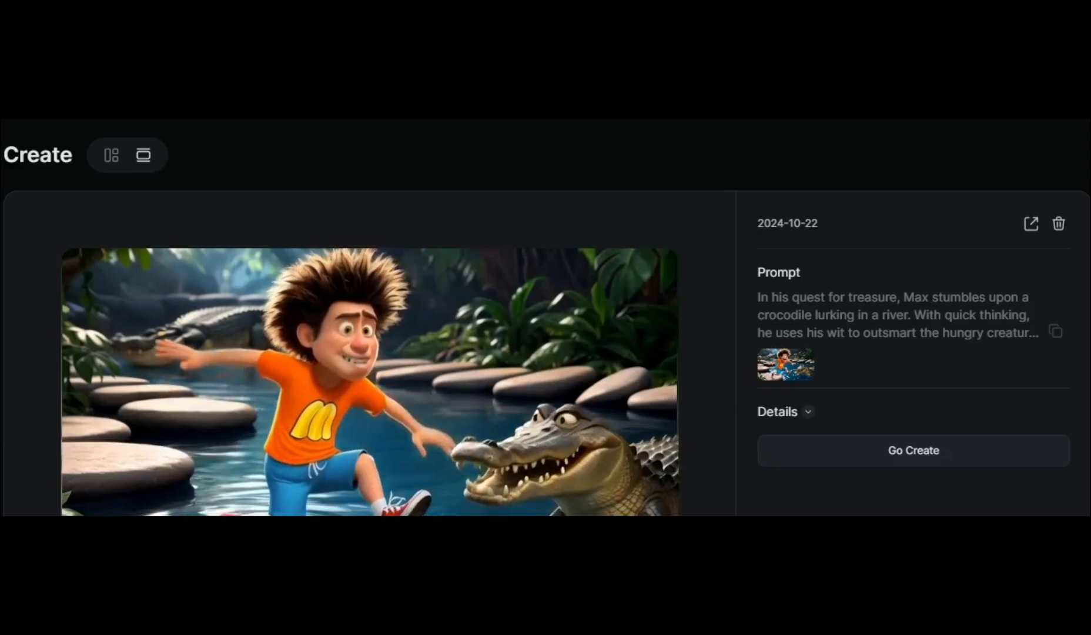
scroll(546, 341, "down", 10)
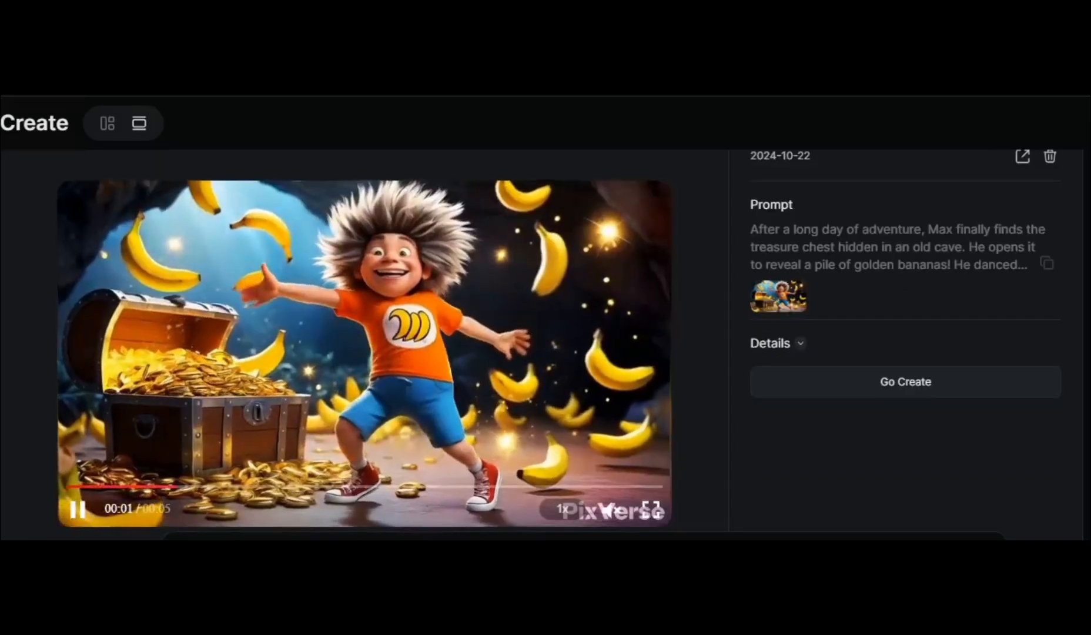
scroll(545, 344, "down", 4)
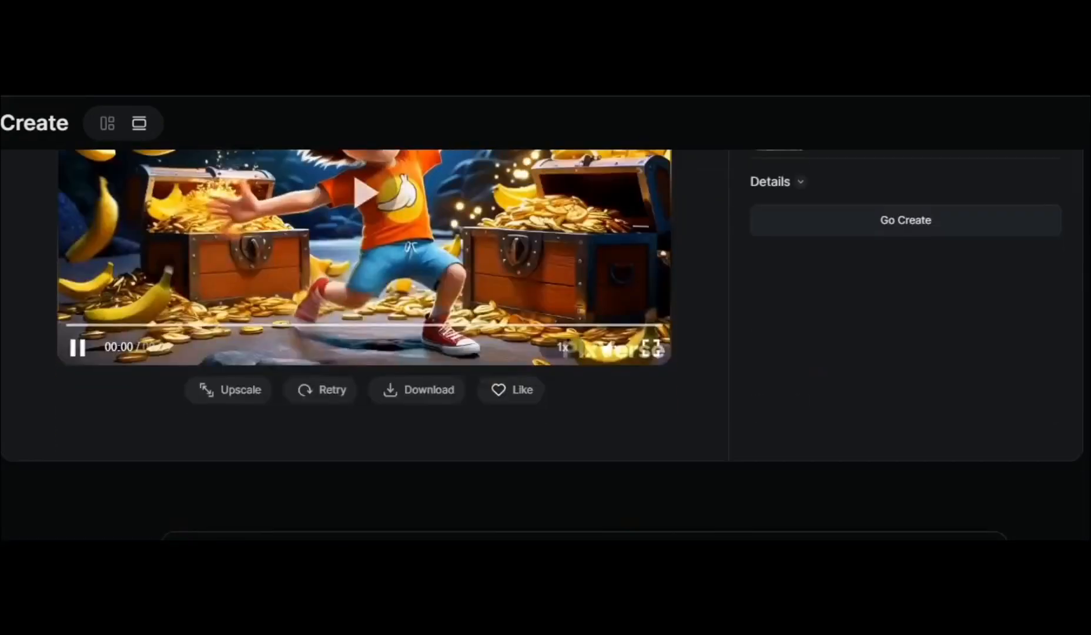
scroll(545, 343, "up", 3)
scroll(545, 344, "up", 5)
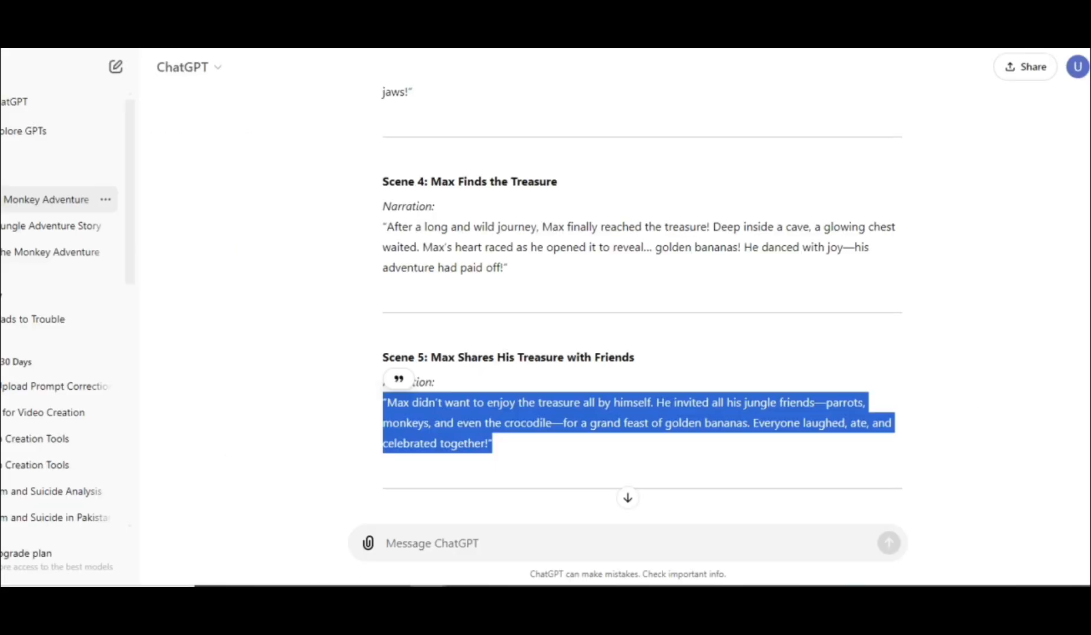
Copy the Scene 1 narration from ChatGPT and paste it into the ElevenLabs text to speech generator
scroll(642, 303, "up", 10)
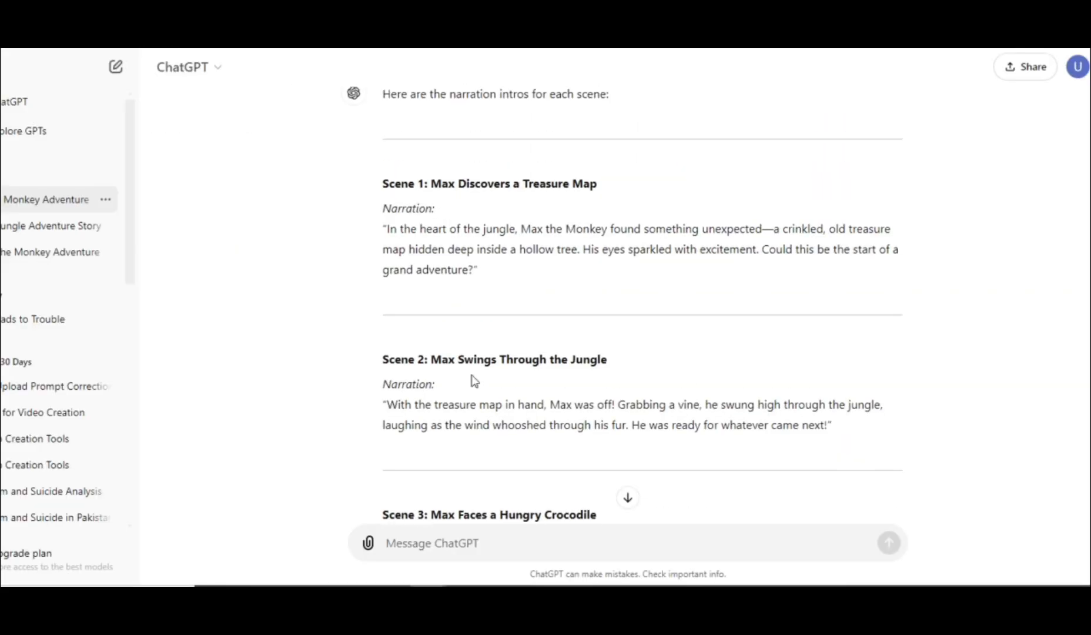
left_click_drag(378, 232, 520, 272)
key("ctrl+c")
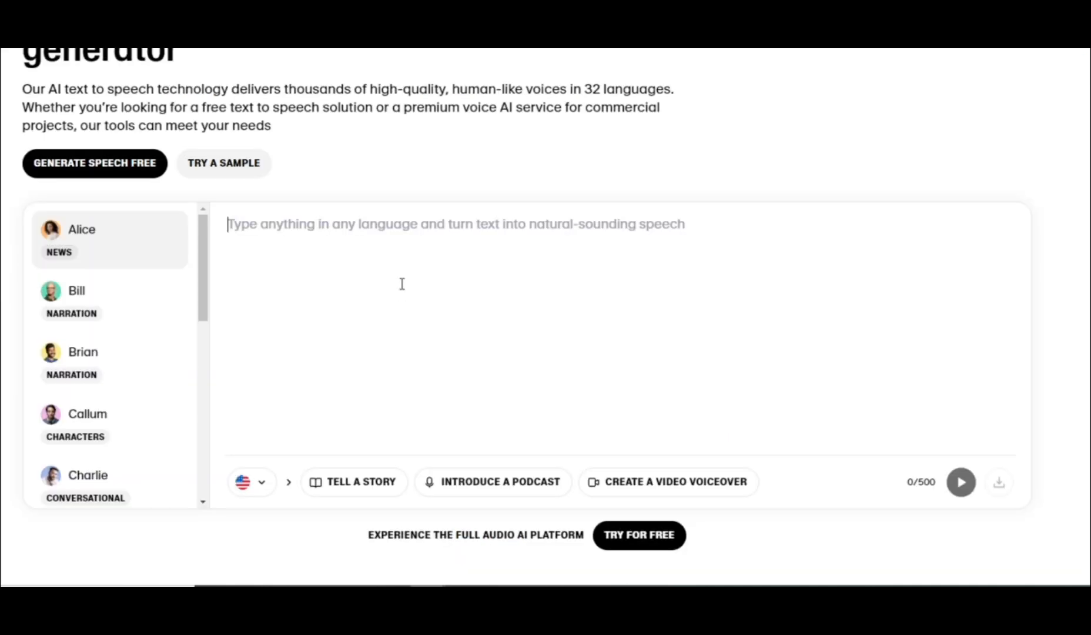
left_click(402, 294)
key("ctrl+v")
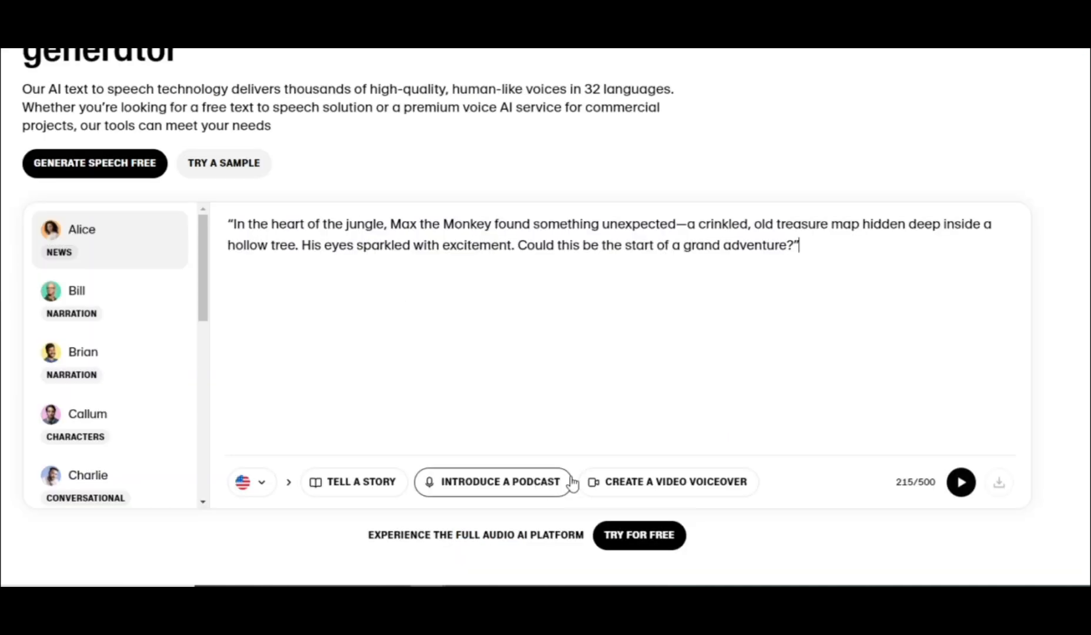
Choose the Bill narration voice, clear the sample text, and generate and download the speech for the Scene 1 narration
left_click(100, 301)
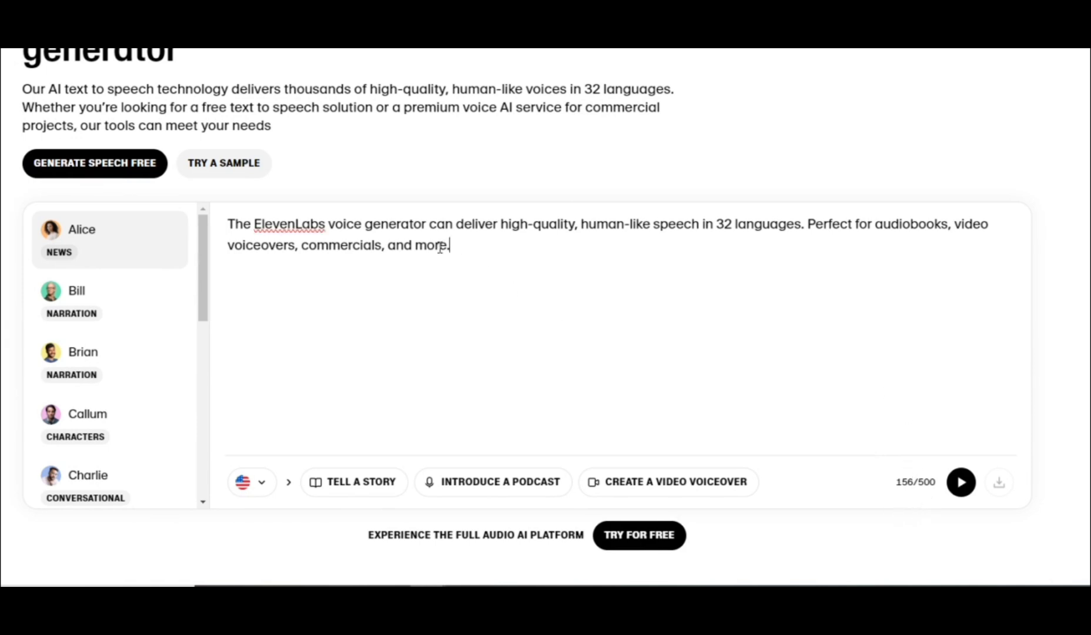
left_click_drag(441, 246, 245, 218)
key("BackSpace")
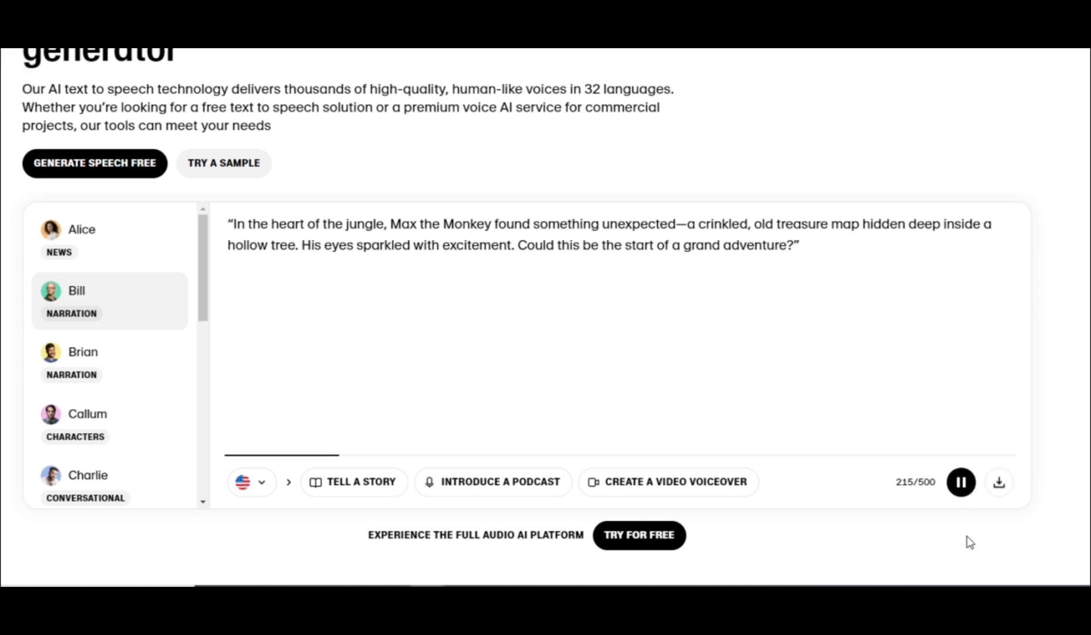
left_click(999, 482)
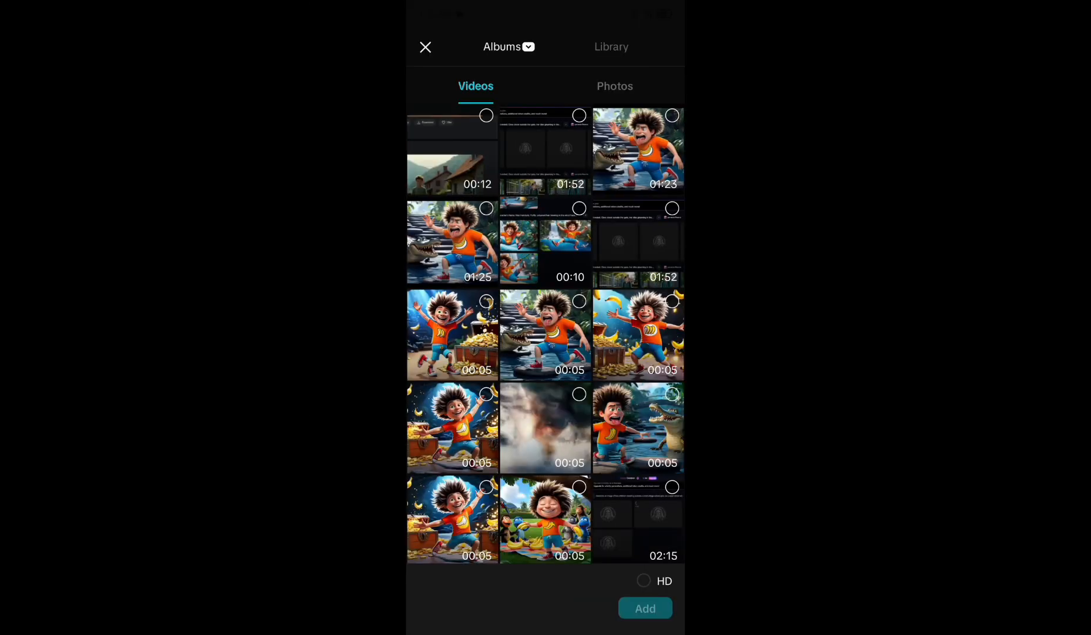
In CapCut, select the three 5-second clips of Max holding the treasure map and add them to the project
scroll(545, 329, "down", 5)
left_click(486, 245)
left_click(486, 153)
scroll(546, 300, "up", 2)
left_click(672, 171)
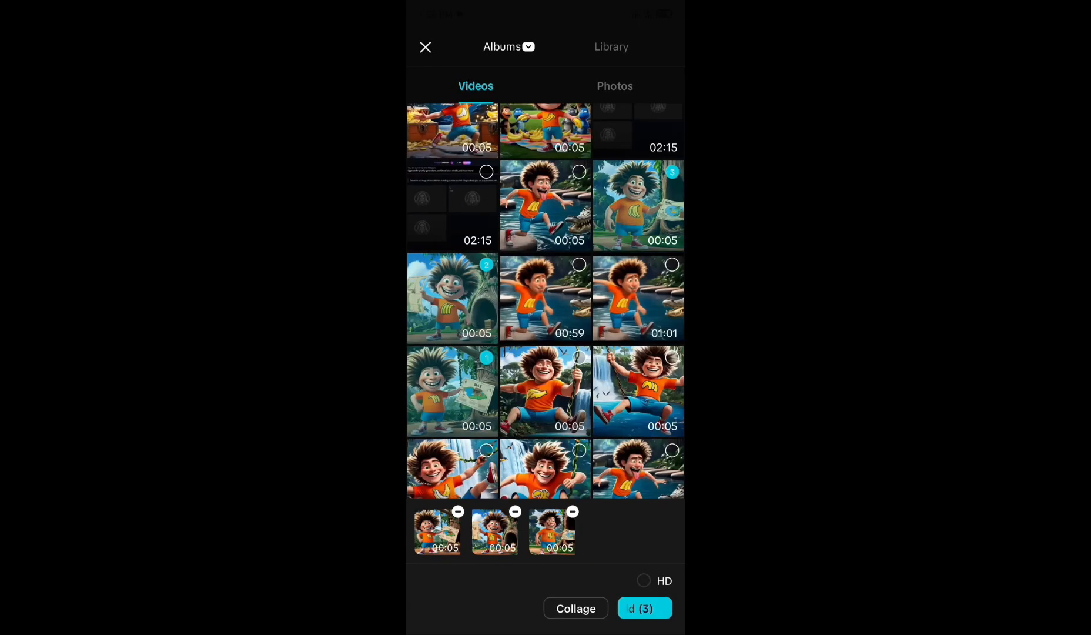
left_click(645, 608)
Add the clip of Max swinging on a vine beside the waterfall at the end of the timeline
scroll(546, 443, "right", 5)
scroll(545, 442, "right", 5)
left_click(665, 442)
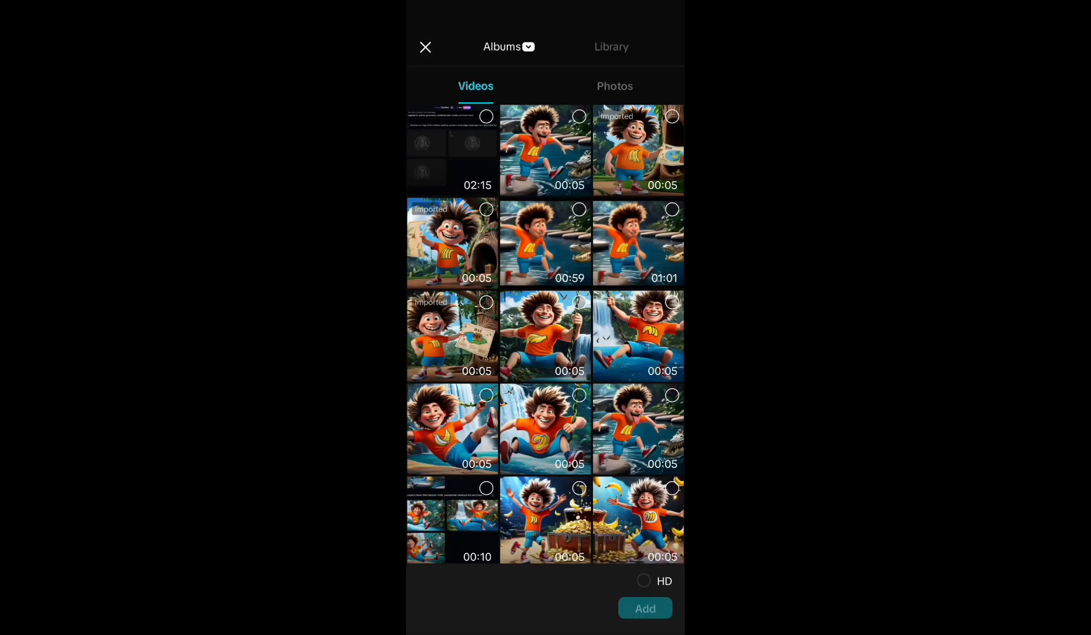
left_click(451, 429)
left_click(664, 19)
left_click(645, 608)
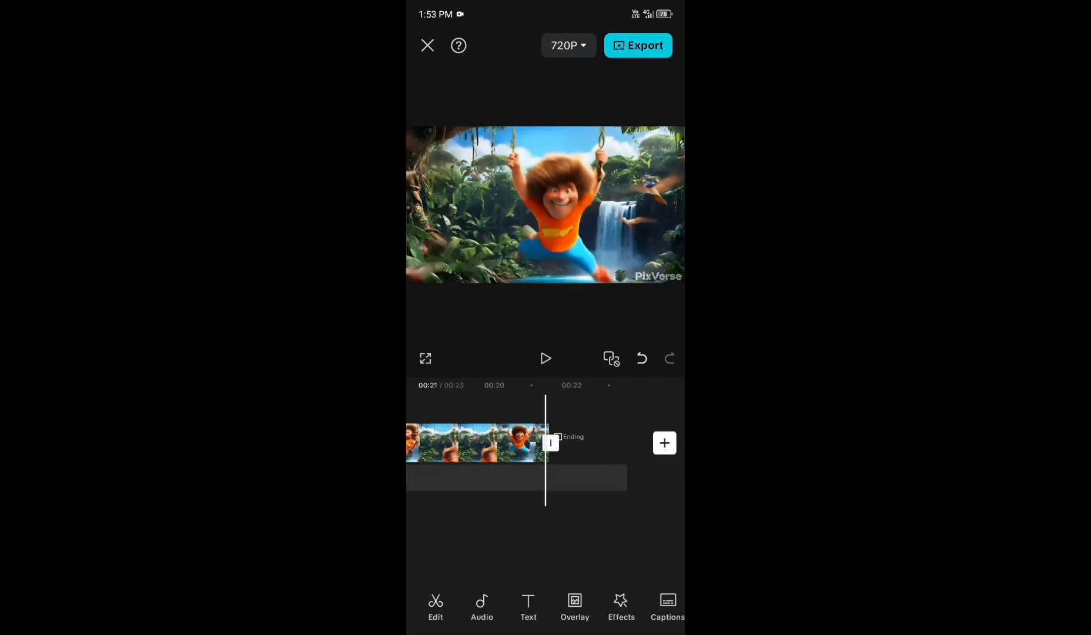
Append the three remaining 5-second clips of Max swinging over the water to the timeline
left_click(664, 441)
left_click(671, 302)
scroll(546, 301, "down", 1)
left_click(579, 312)
left_click(486, 312)
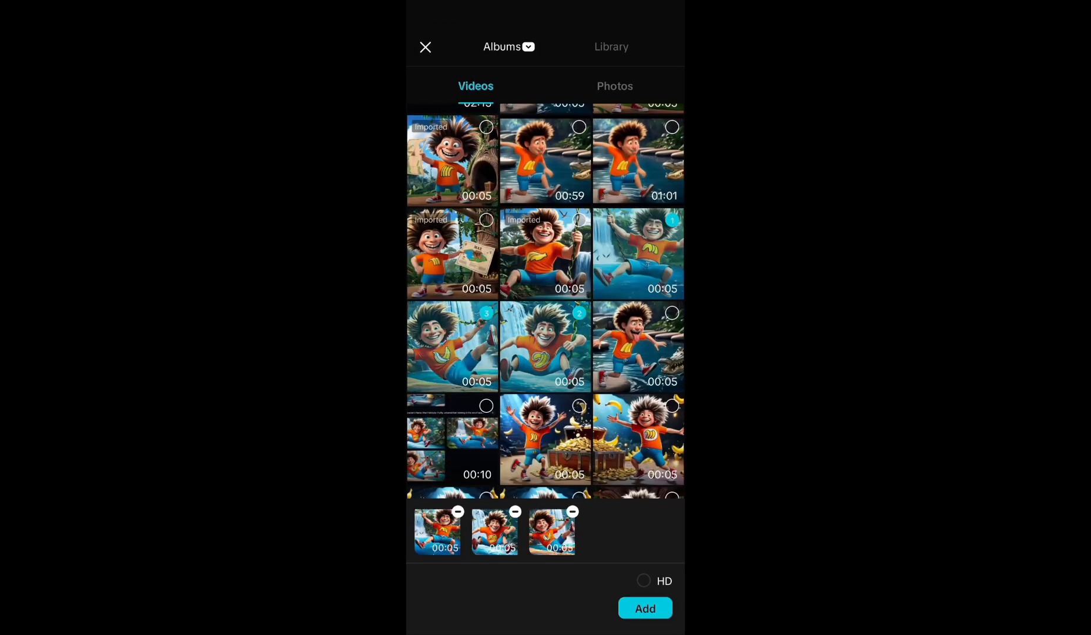
left_click(645, 609)
Append the 00:59 clip and three 5-second clips of Max fleeing the crocodile to the end of the timeline
scroll(546, 442, "right", 3)
left_click(665, 442)
scroll(545, 301, "down", 3)
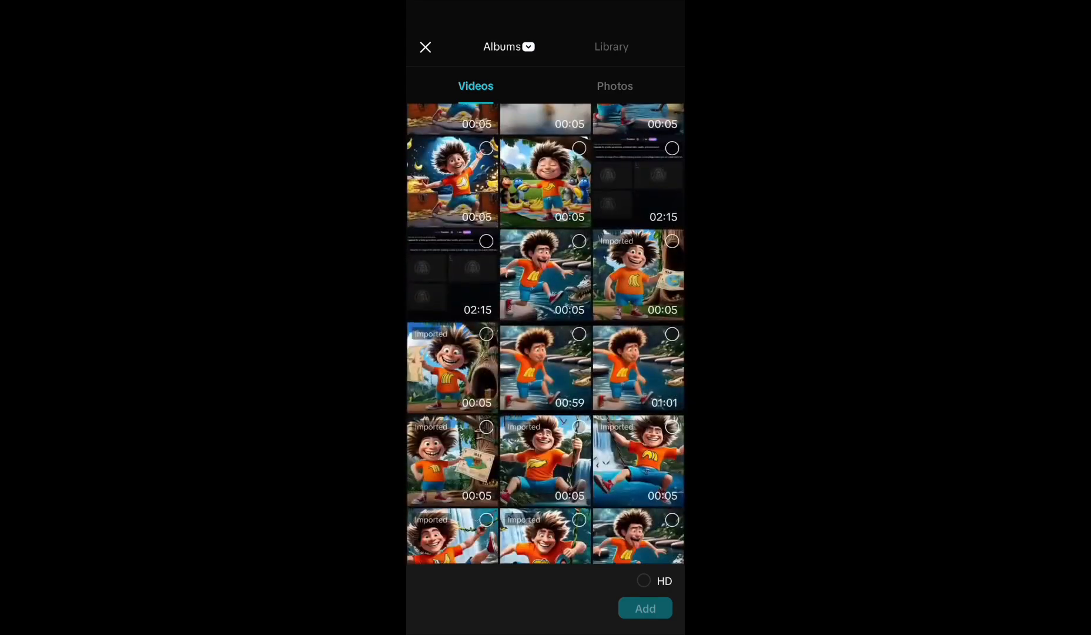
left_click(579, 381)
left_click(579, 288)
scroll(546, 300, "up", 3)
left_click(672, 288)
scroll(545, 301, "up", 1)
left_click(579, 275)
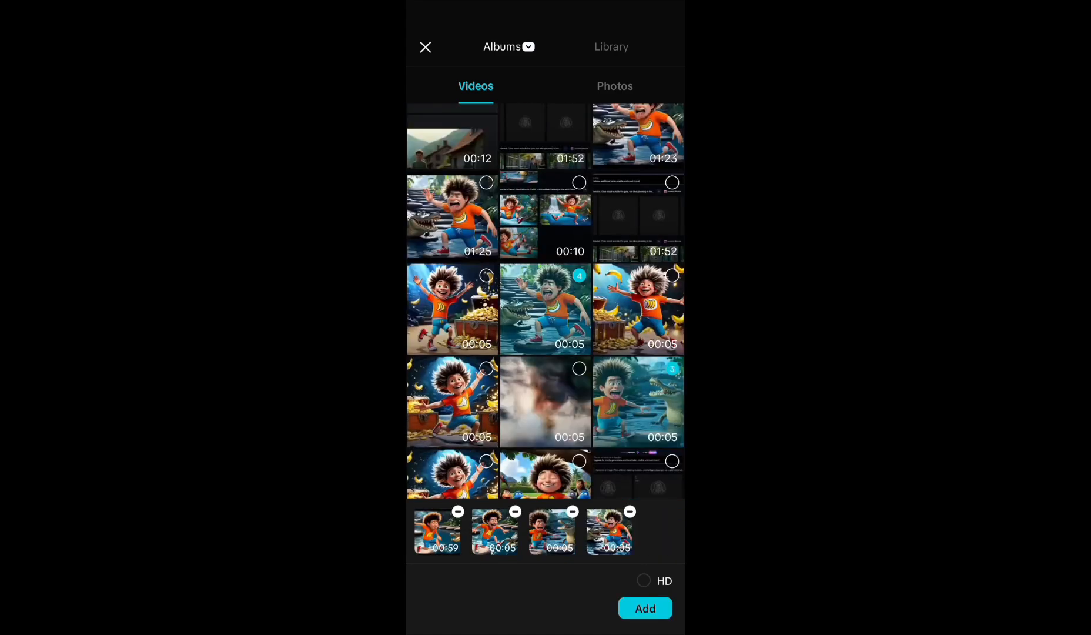
left_click(644, 608)
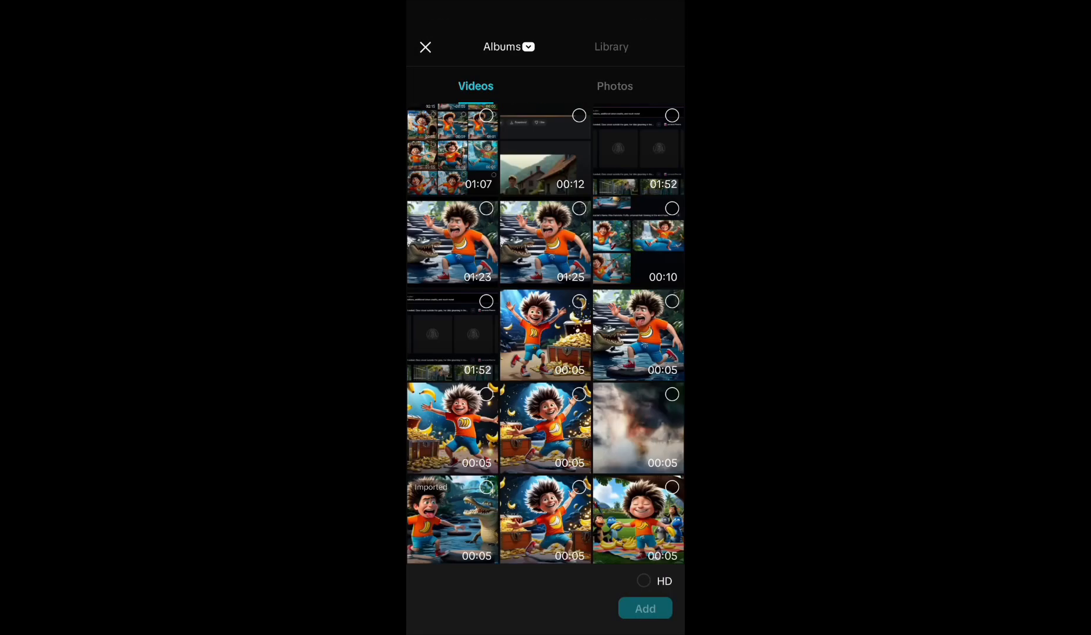
Append three clips of Max dancing by the treasure chest and the 10-second clip of his banana feast with the animals
scroll(546, 300, "down", 3)
left_click(579, 380)
left_click(579, 288)
left_click(672, 114)
left_click(671, 208)
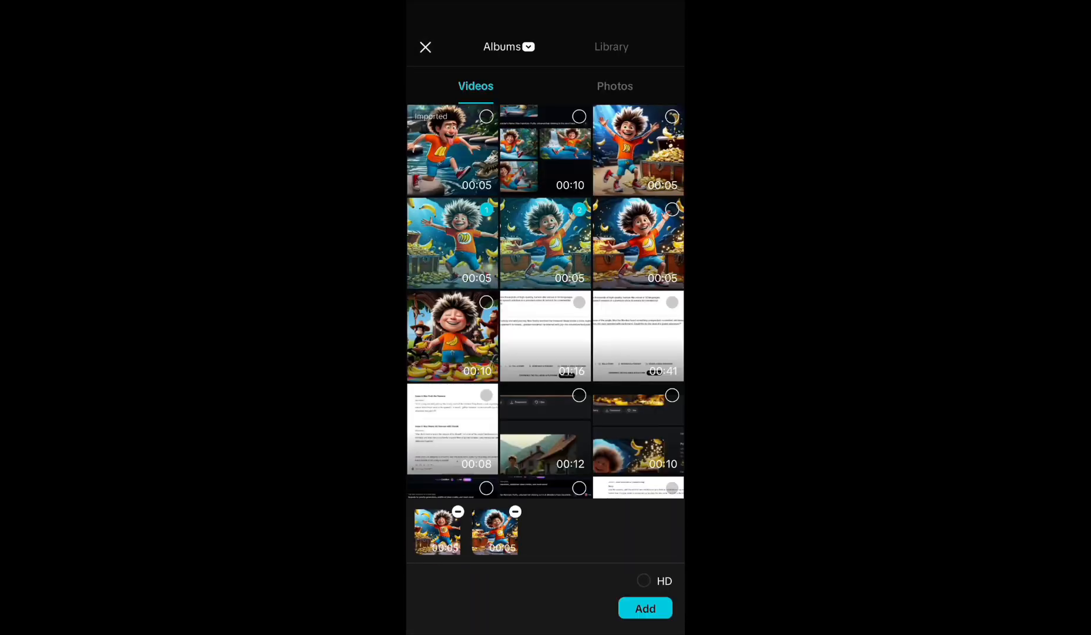
left_click(438, 530)
left_click(645, 606)
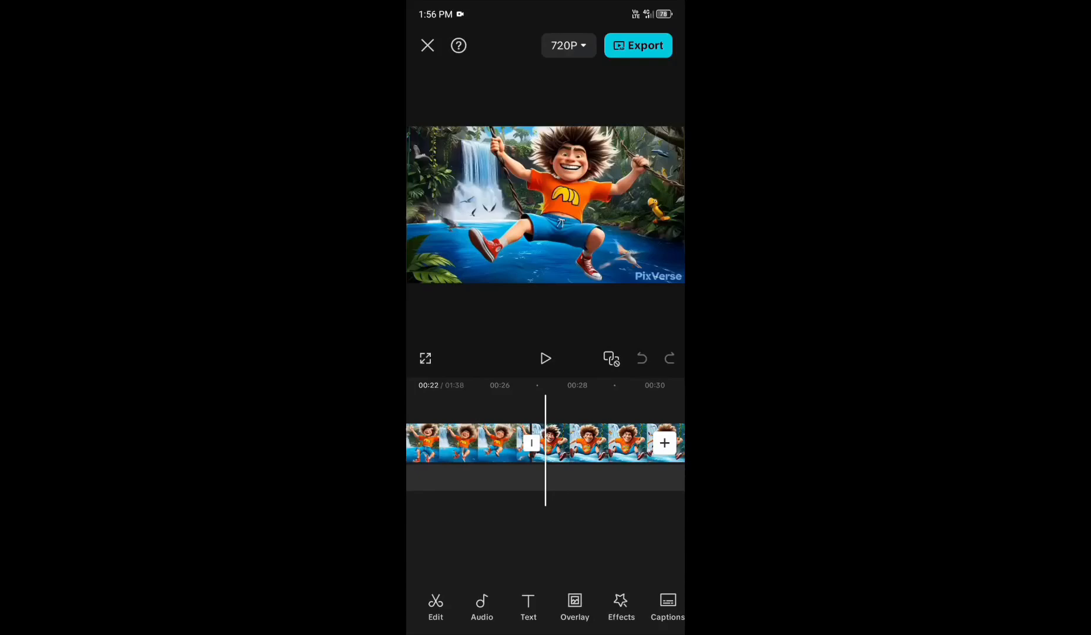
Add the 01:23 device audio file starting with AUD-20241023-WA013 as narration from the start of the timeline
scroll(545, 442, "left", 15)
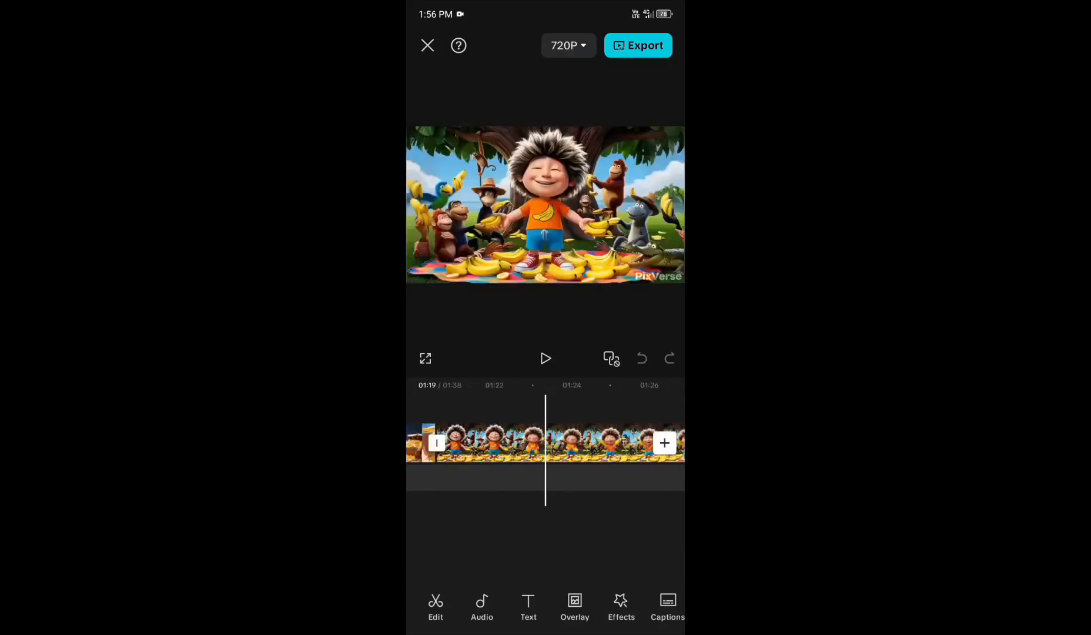
left_click(482, 606)
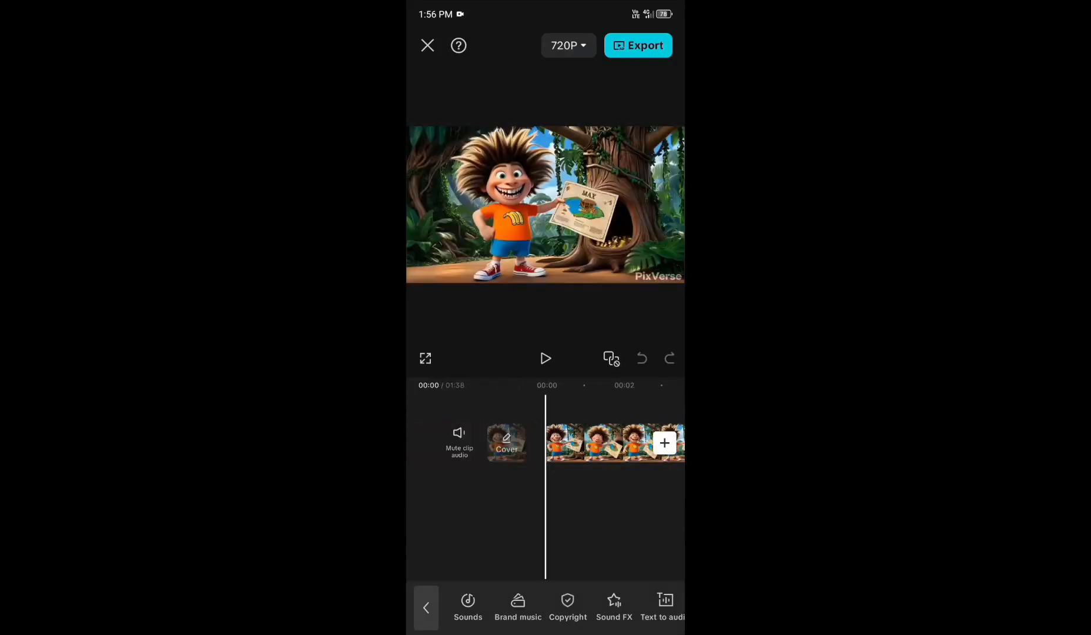
left_click(468, 605)
left_click(514, 253)
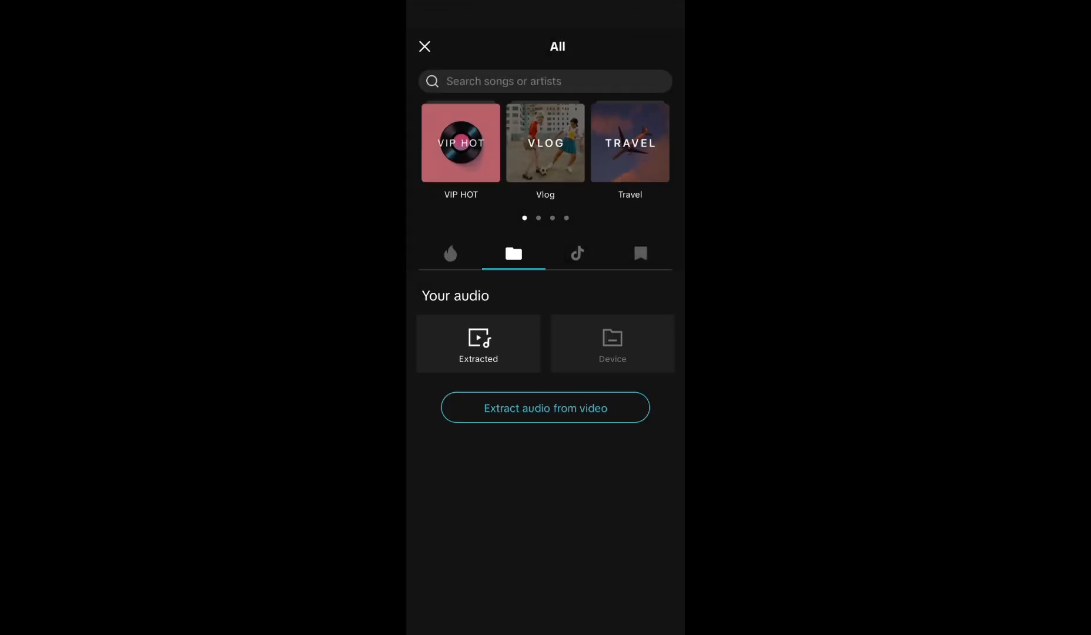
left_click(613, 343)
scroll(546, 412, "down", 7)
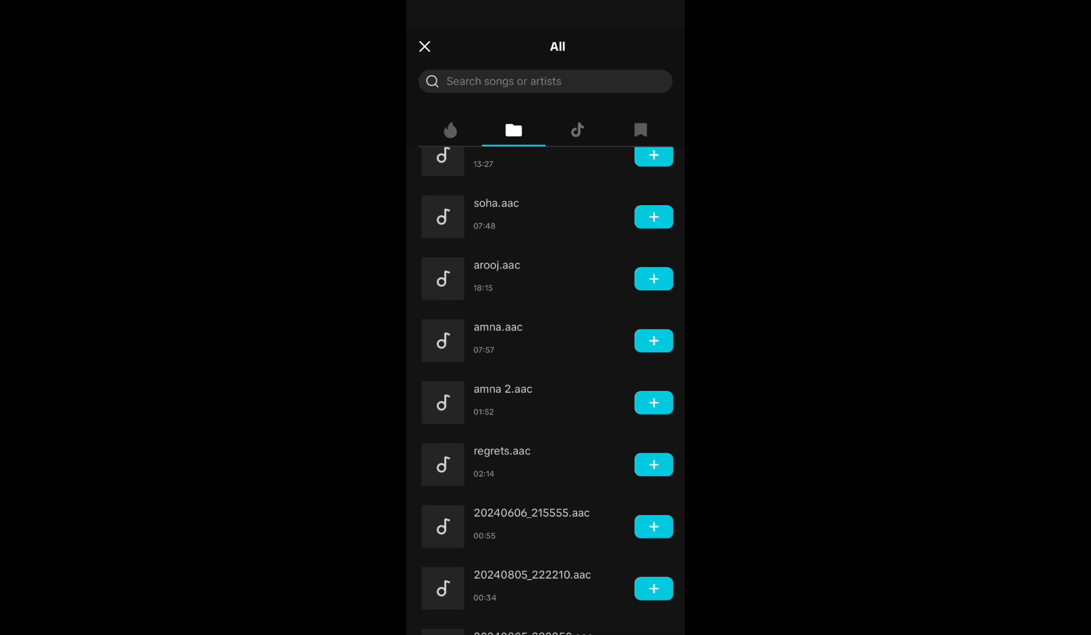
scroll(546, 388, "down", 8)
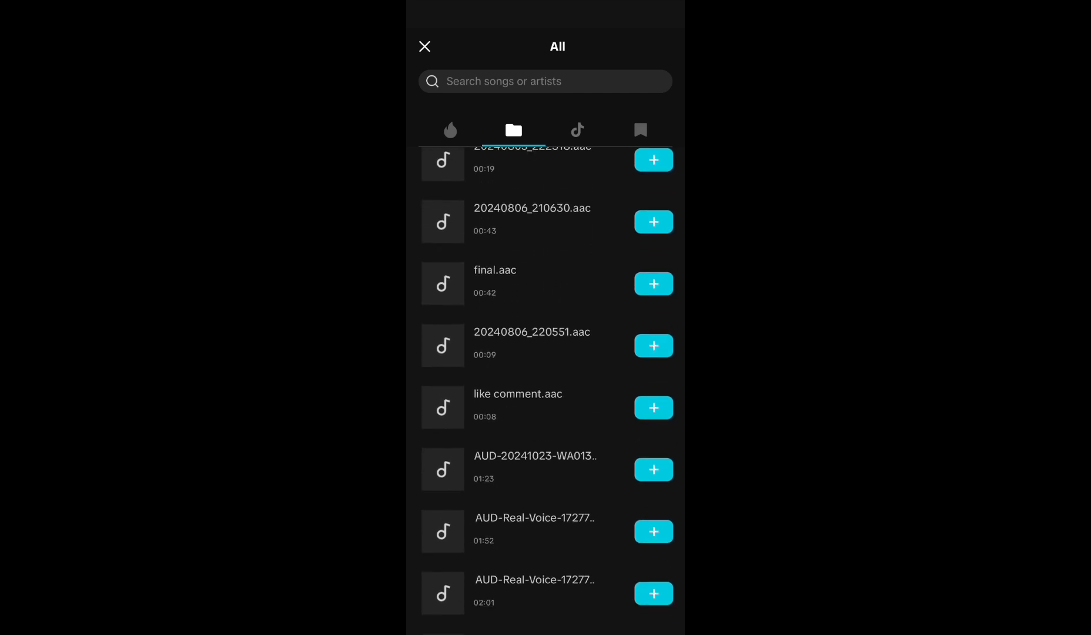
left_click(535, 387)
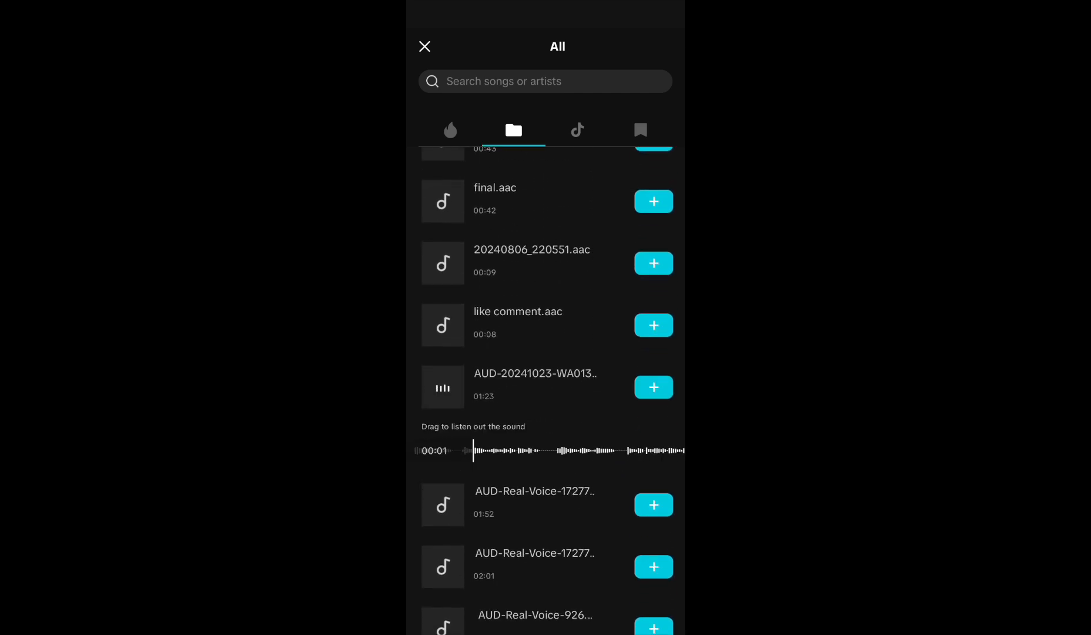
left_click(653, 387)
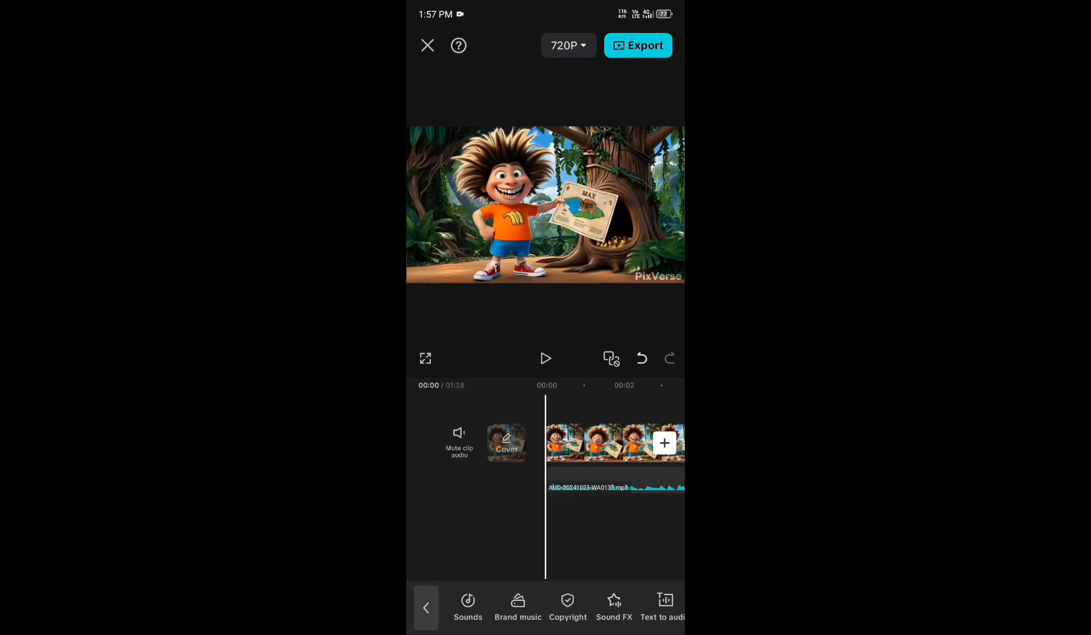
Search the sound library for "story time" and browse the tracks for background music
left_click(468, 607)
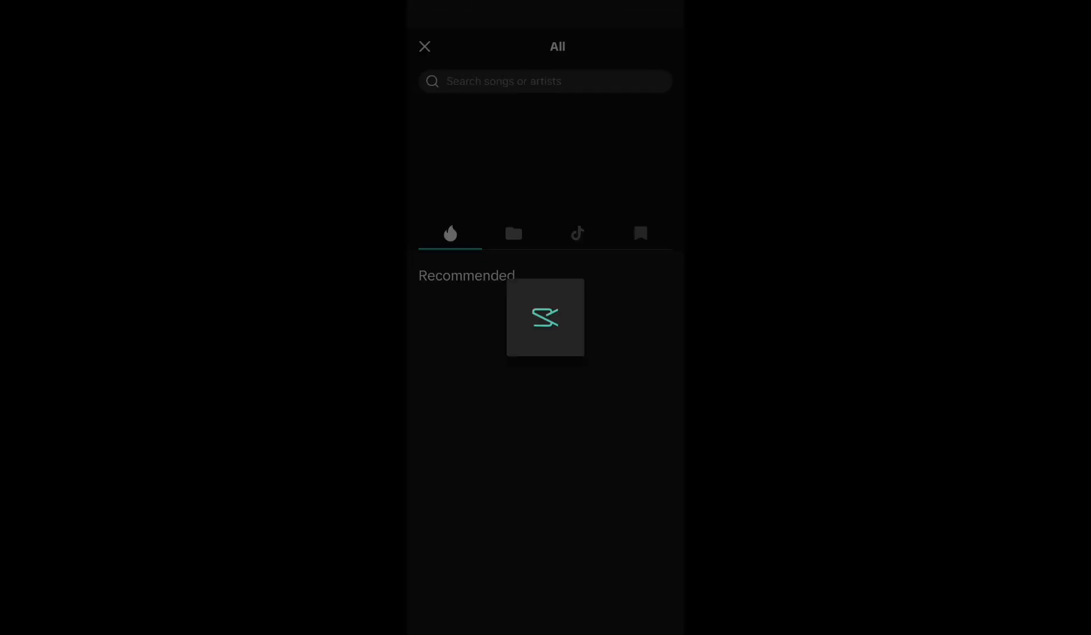
left_click(545, 81)
type("story time")
key("Return")
scroll(545, 365, "down", 3)
scroll(546, 365, "down", 8)
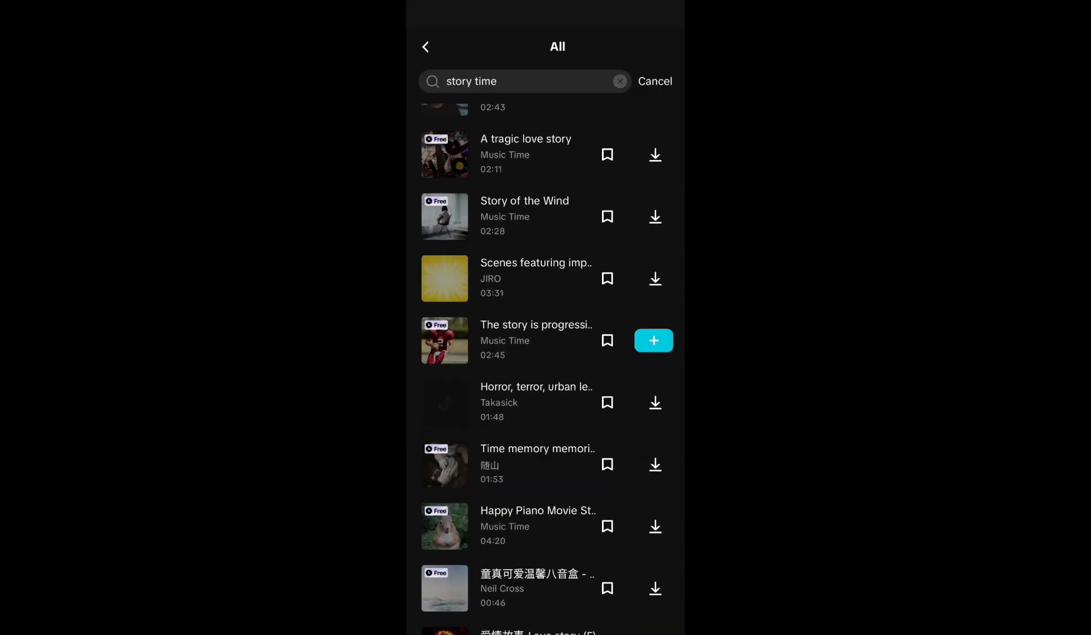
Add a story music track from the search results to the project and play the edited video
left_click(653, 481)
scroll(545, 365, "up", 9)
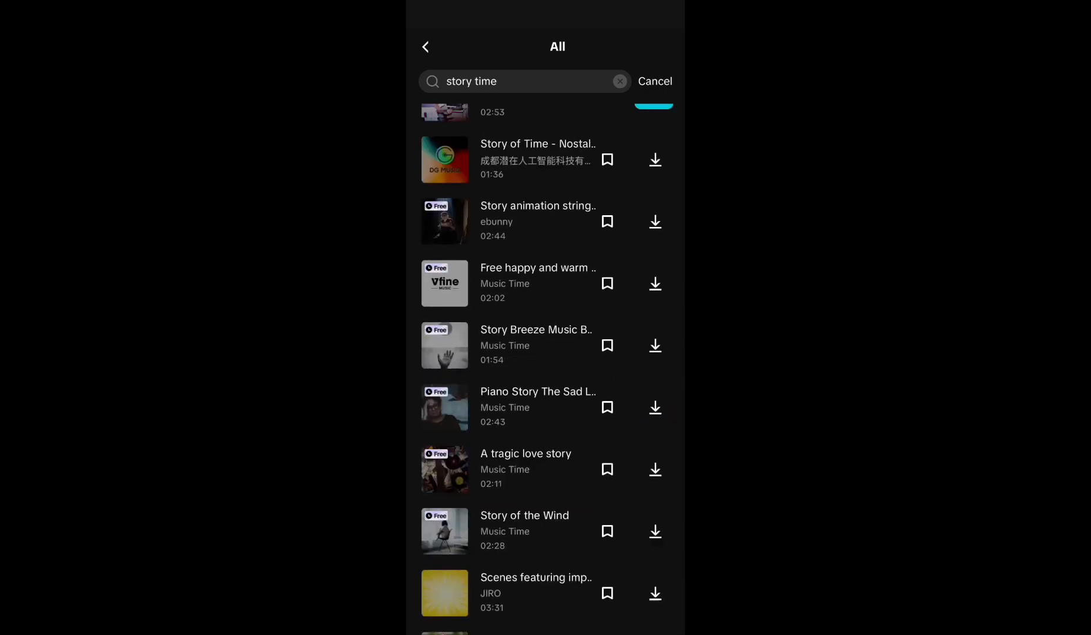
left_click(517, 134)
left_click(653, 134)
left_click(545, 358)
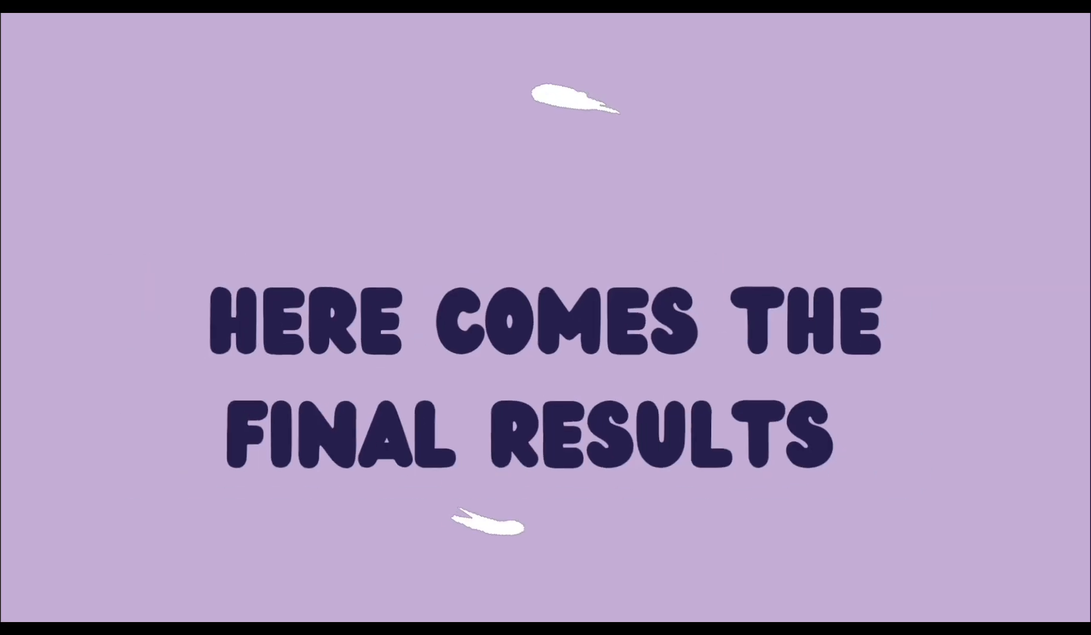